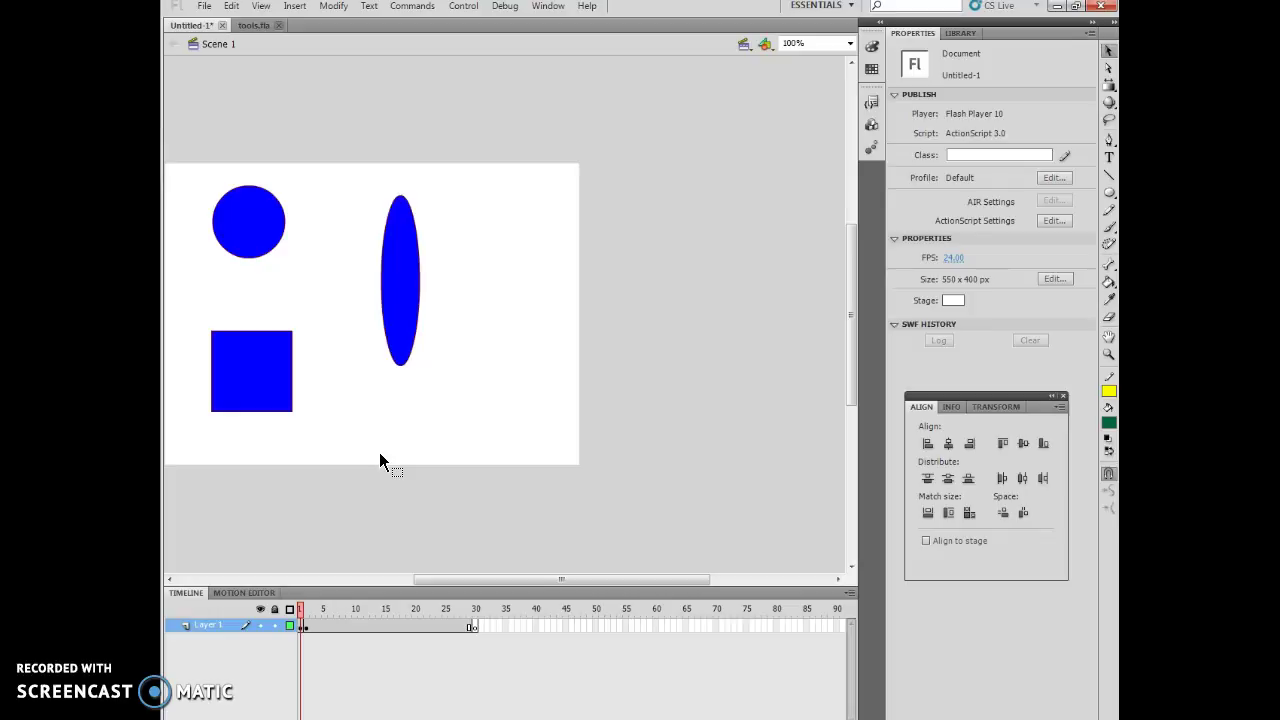
- Look at the tools.fla document, then return to Untitled-1
click(255, 27)
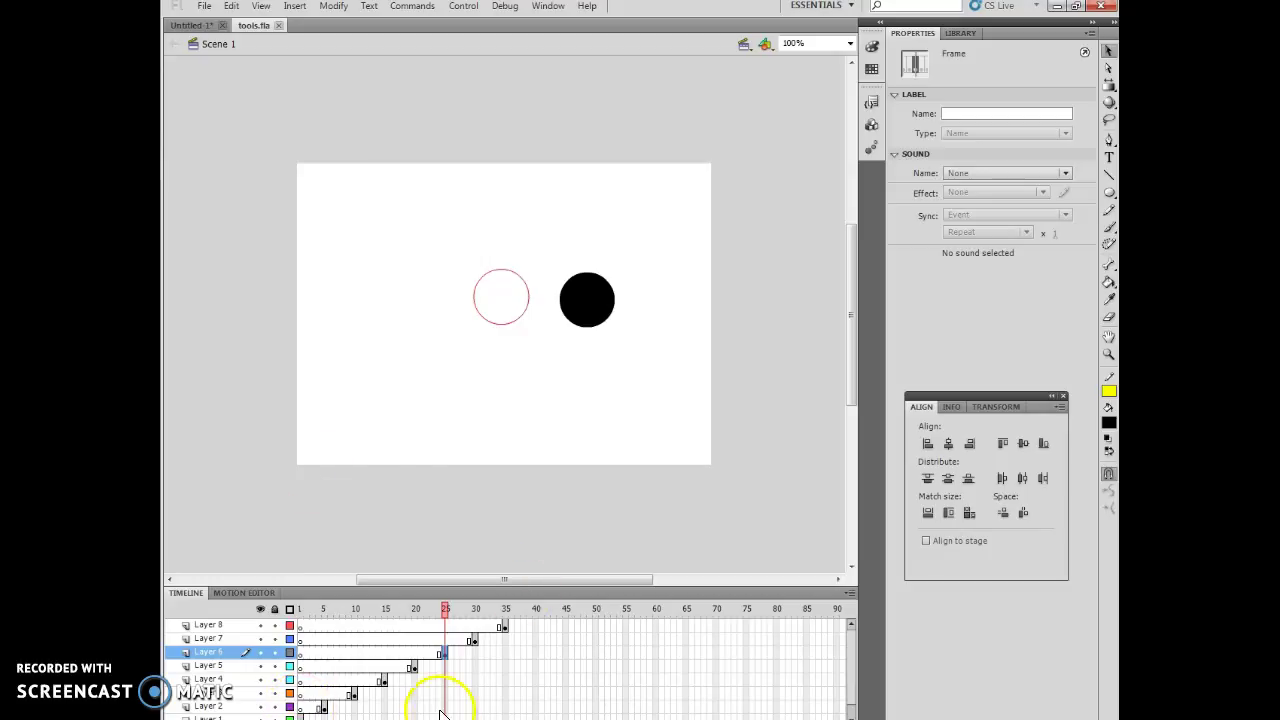
click(193, 25)
click(449, 363)
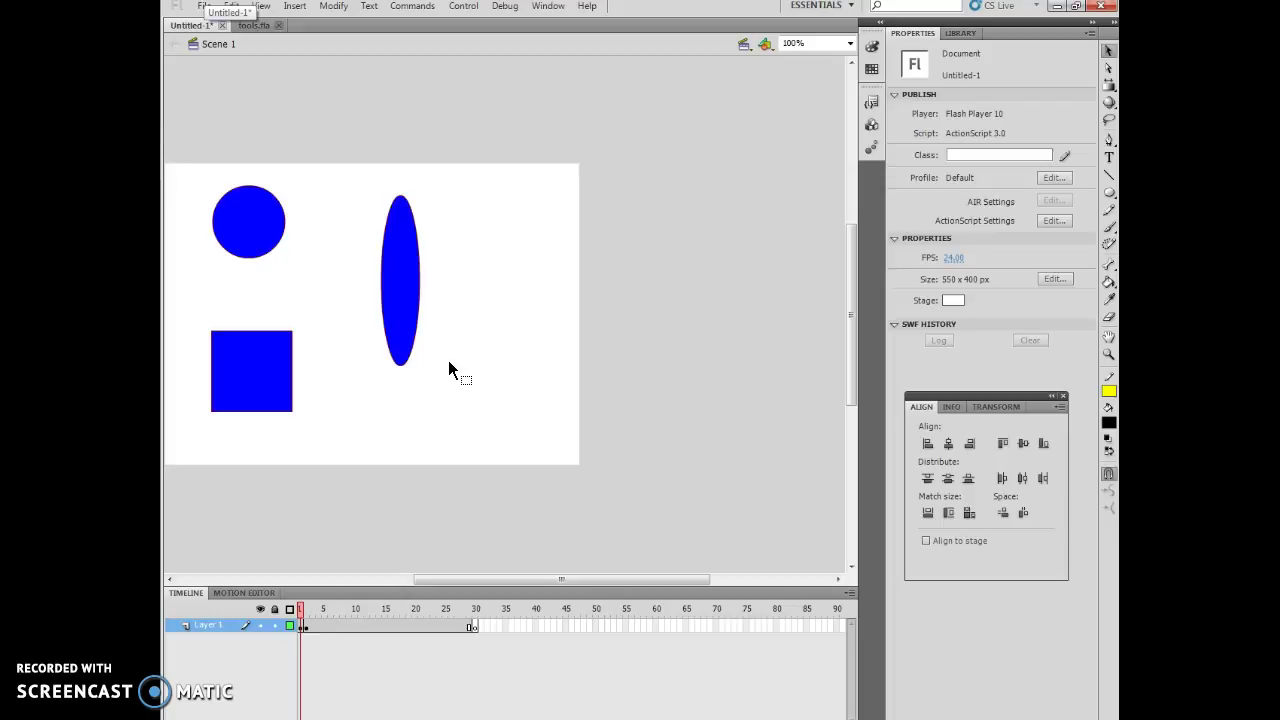
- Pull the blue circle's fill down and right, leaving its outline behind as an empty ring
click(433, 357)
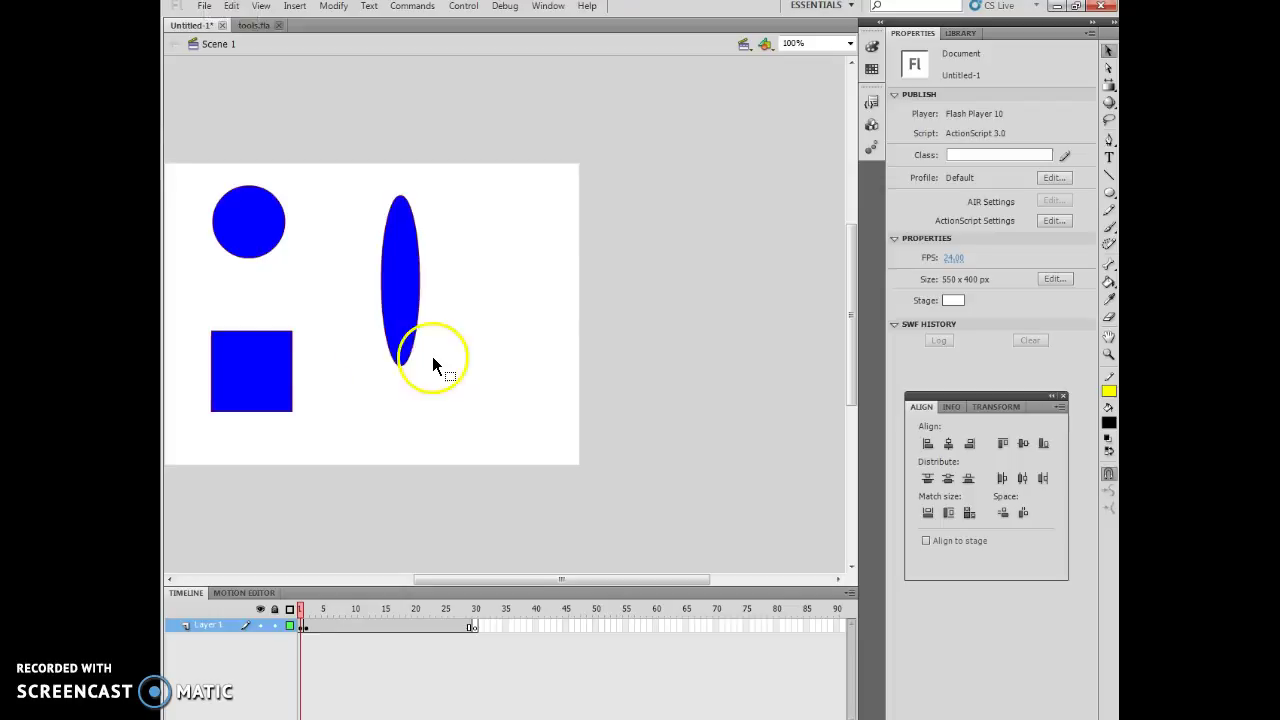
click(283, 248)
click(268, 222)
click(266, 240)
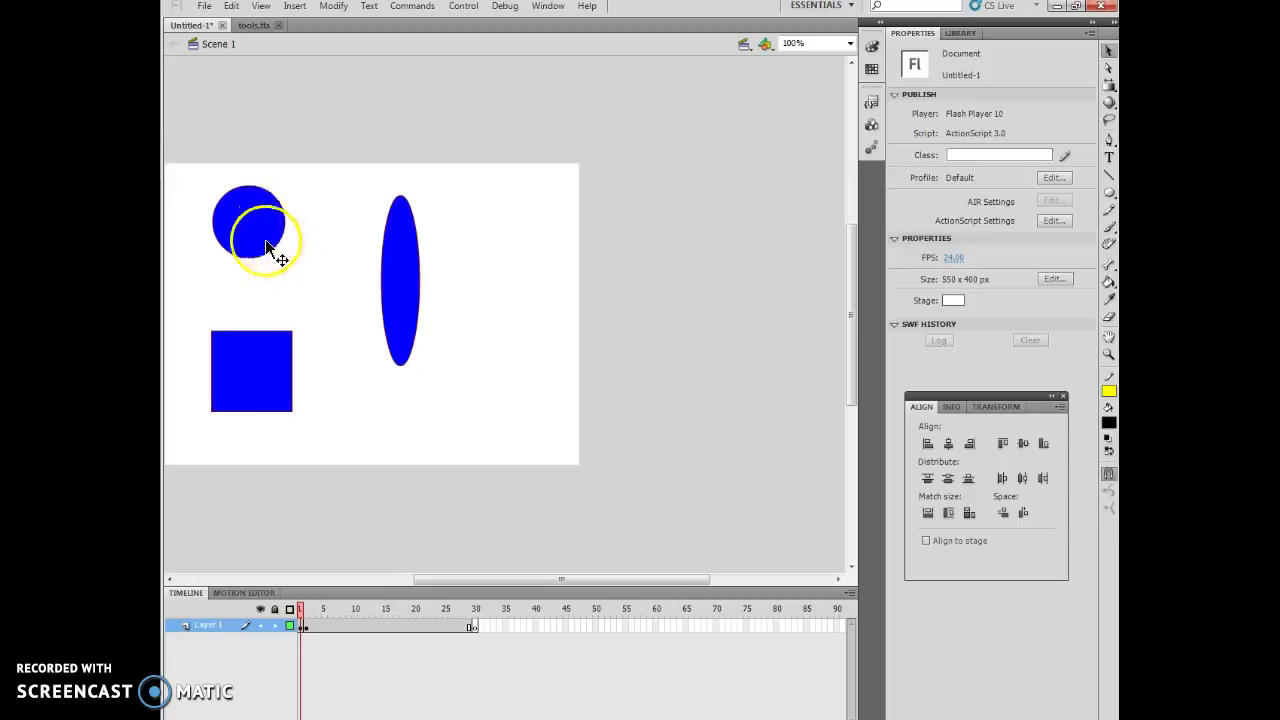
click(264, 230)
click(277, 198)
click(291, 217)
click(270, 222)
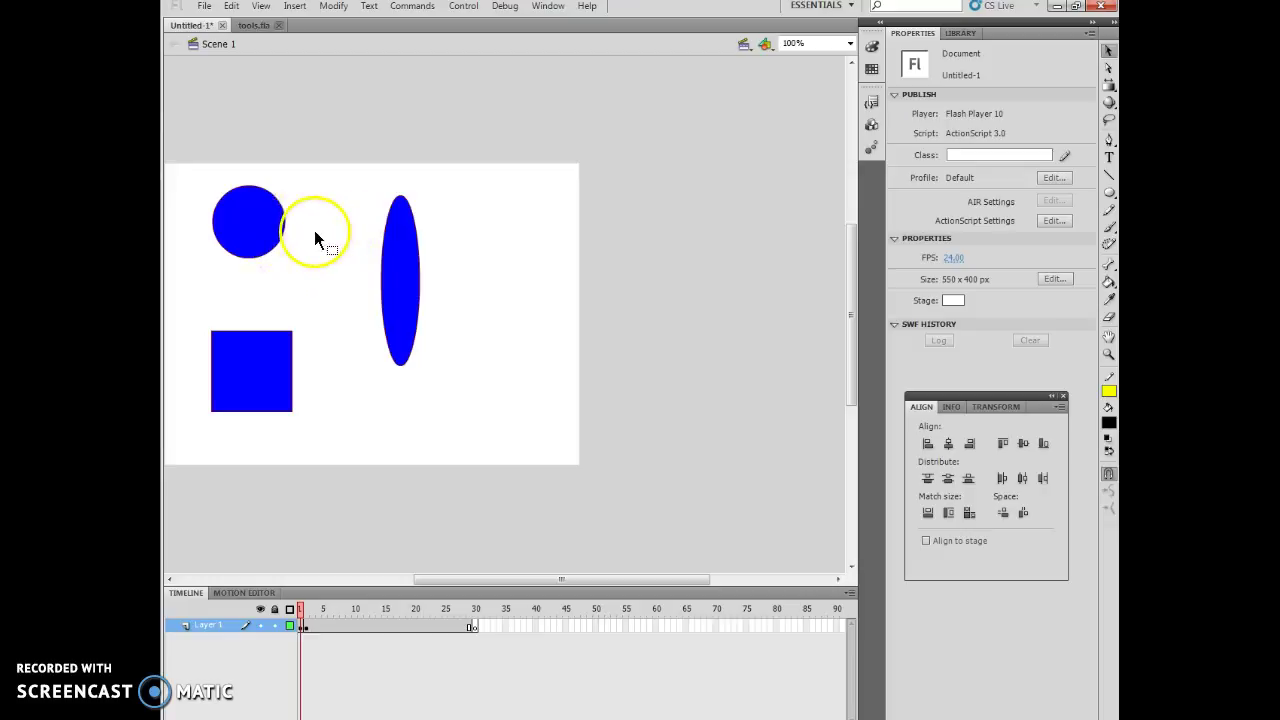
drag(257, 232, 302, 284)
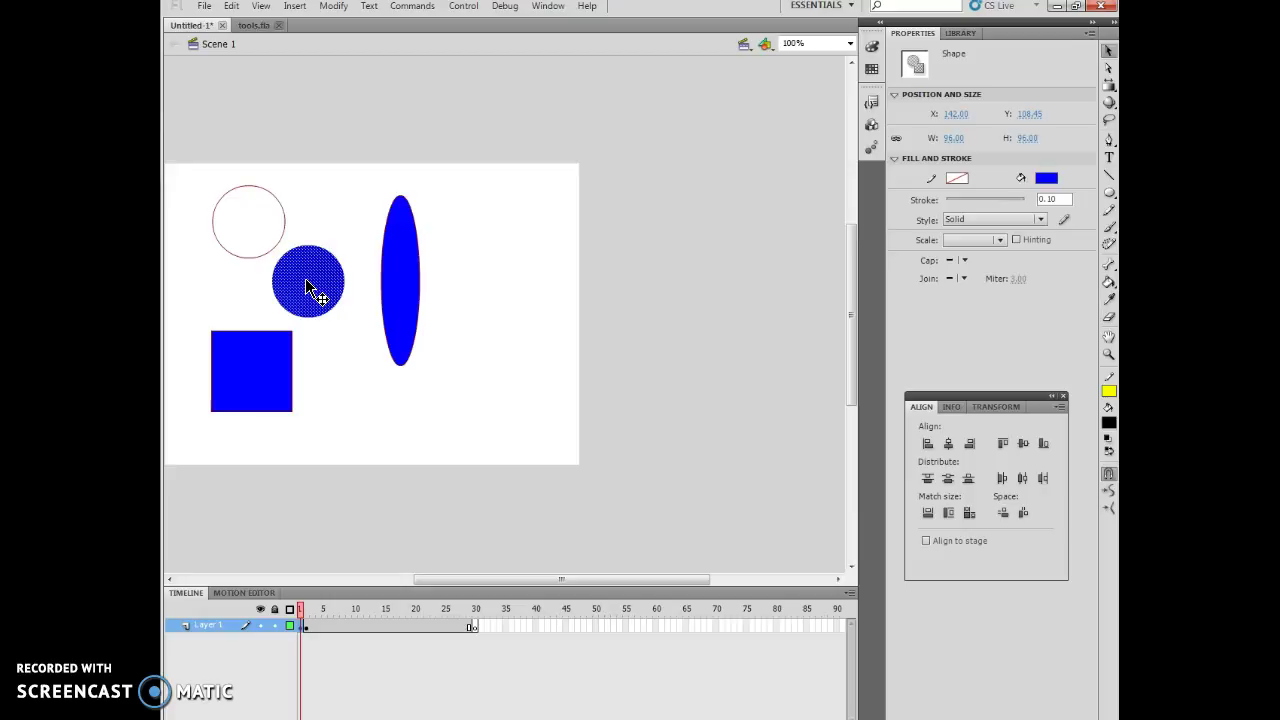
click(338, 390)
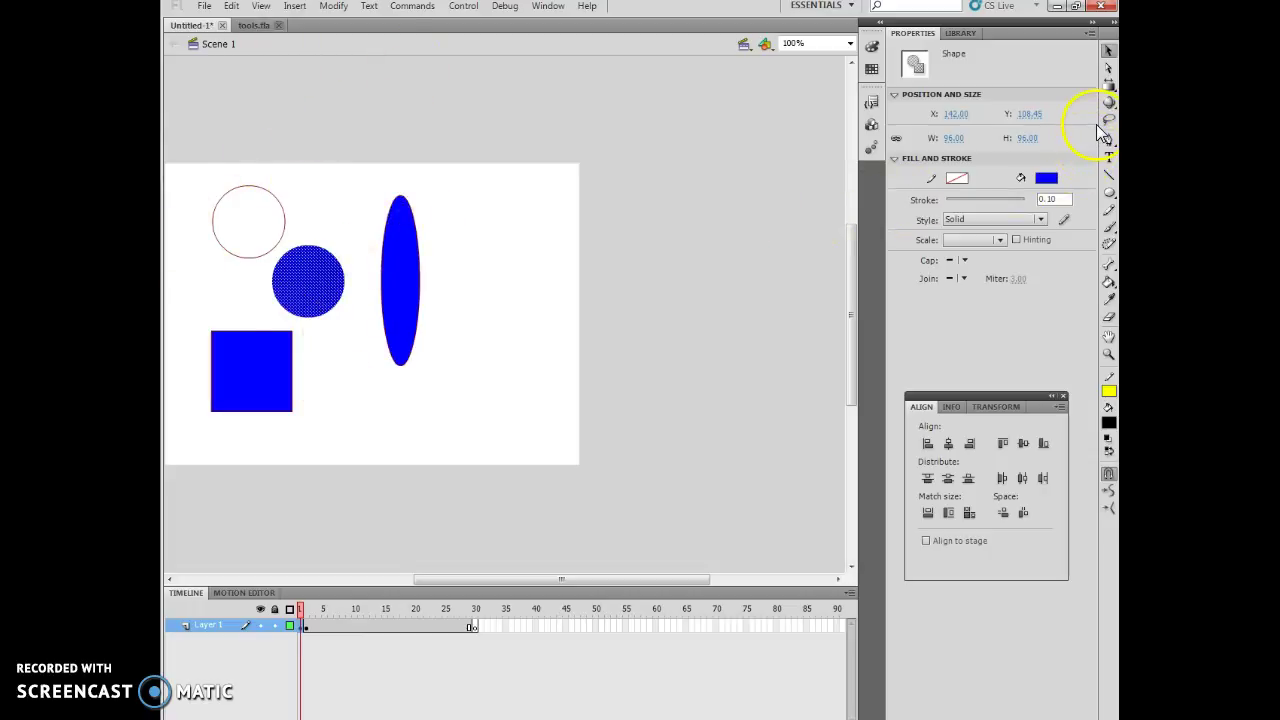
click(1108, 50)
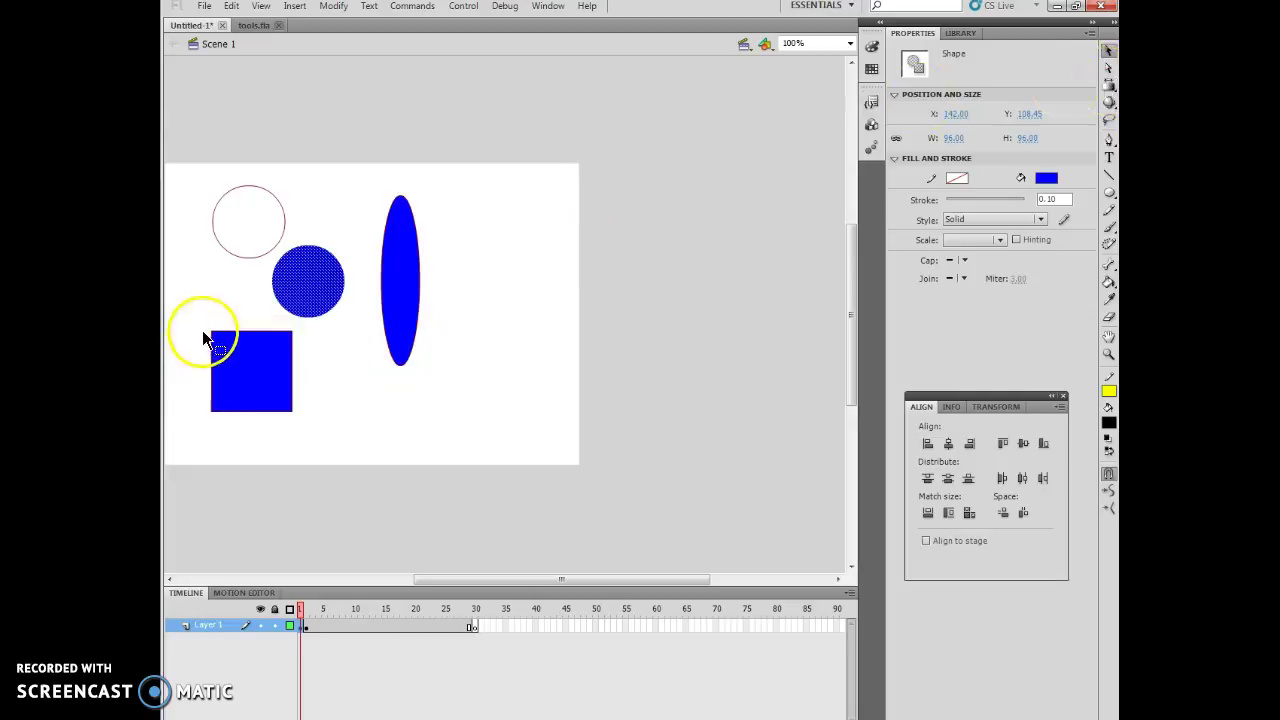
drag(191, 320, 314, 429)
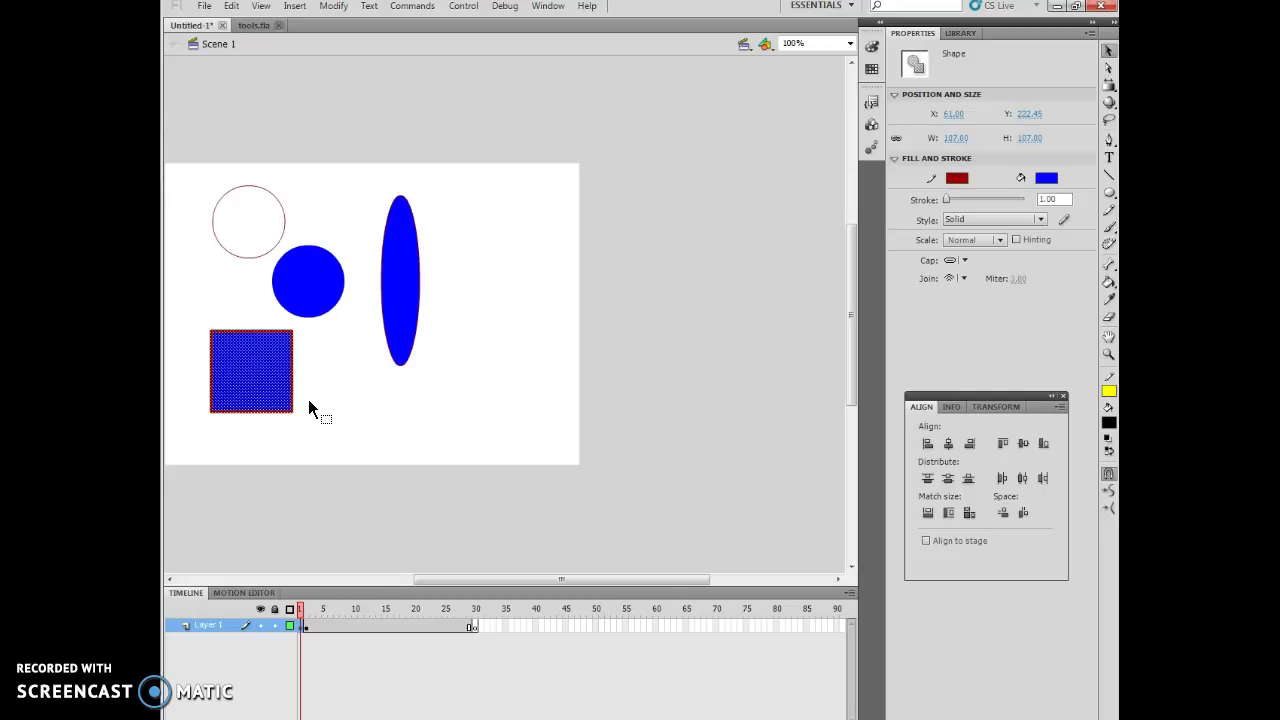
click(311, 369)
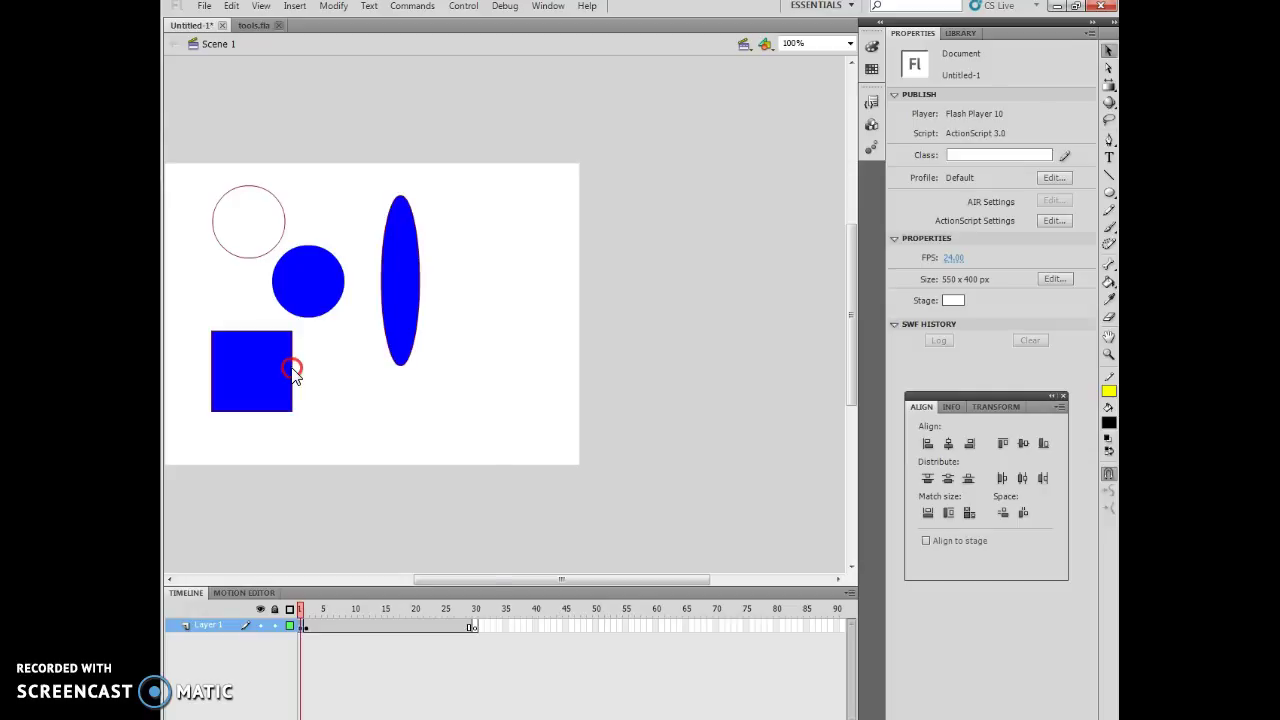
- Select the square's bottom edge outline and give it a yellow stroke
right_click(292, 366)
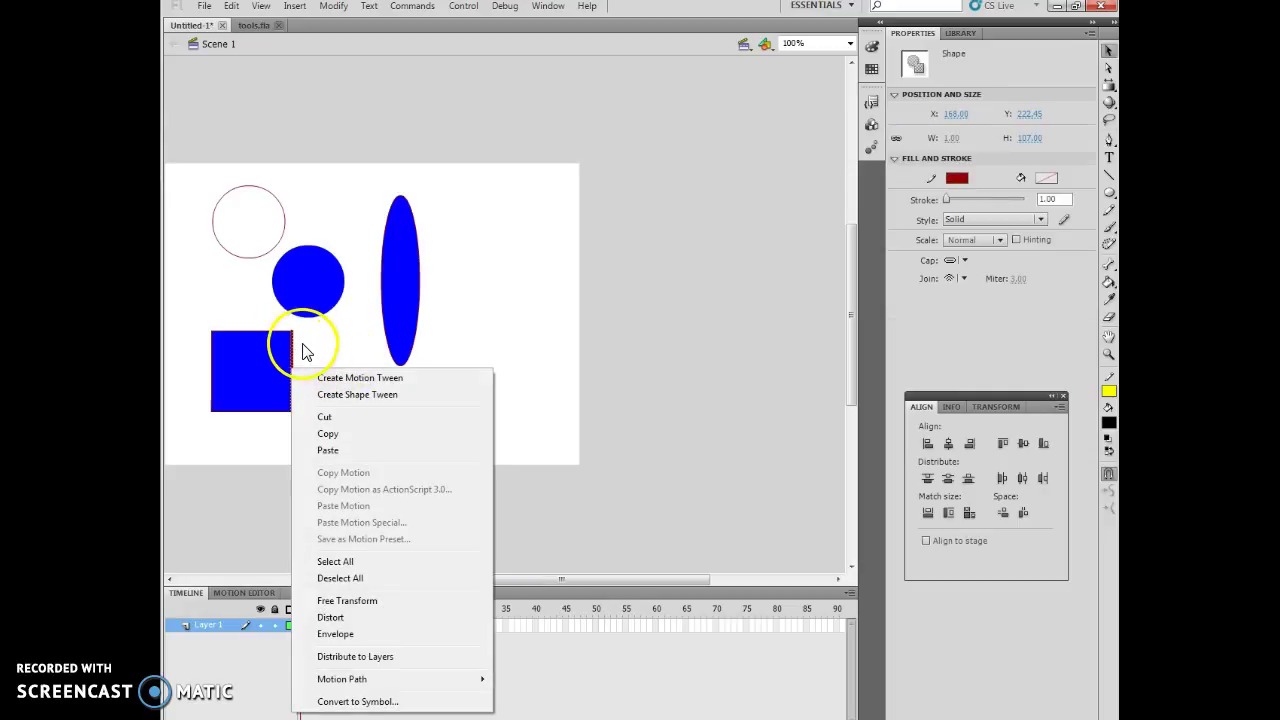
click(293, 350)
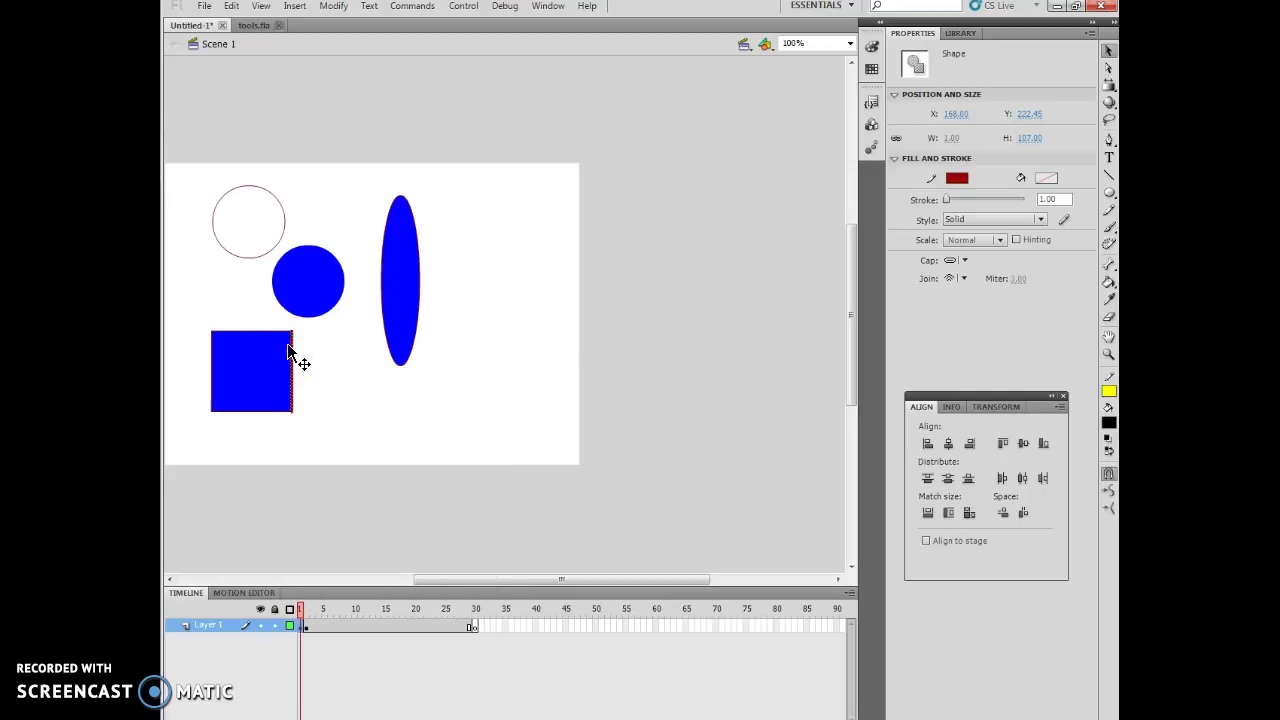
click(272, 334)
click(216, 376)
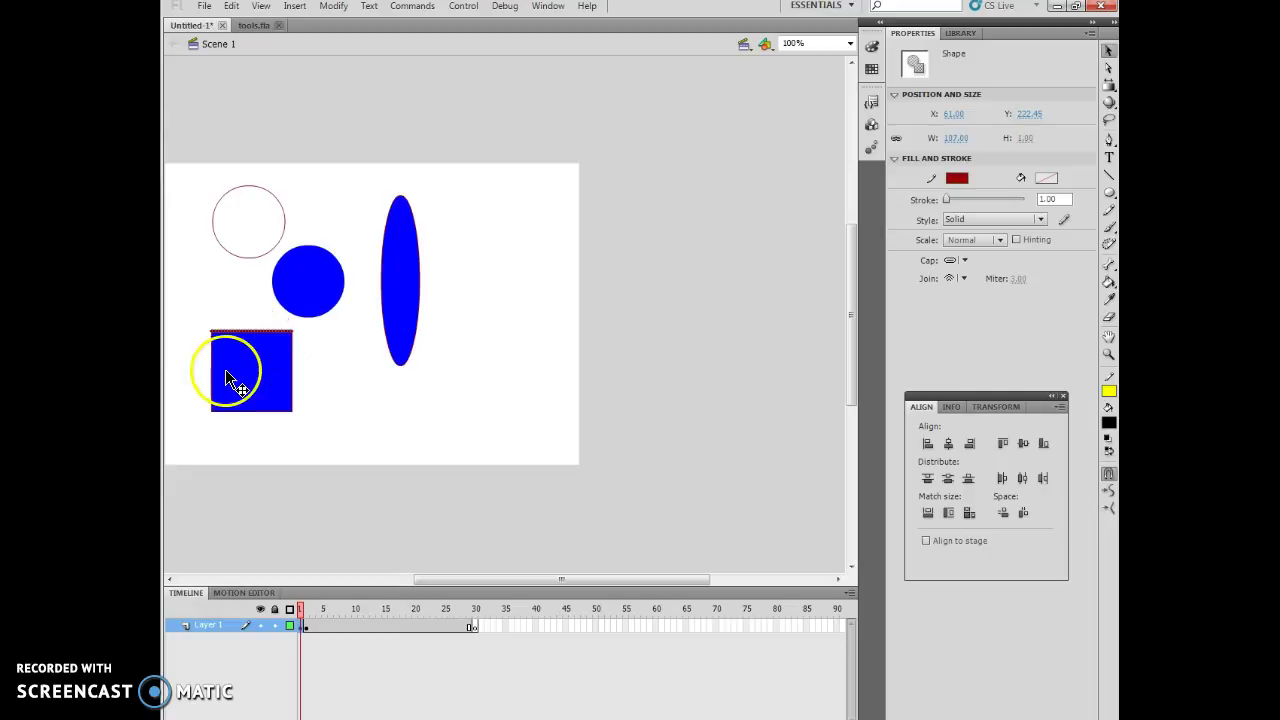
click(211, 370)
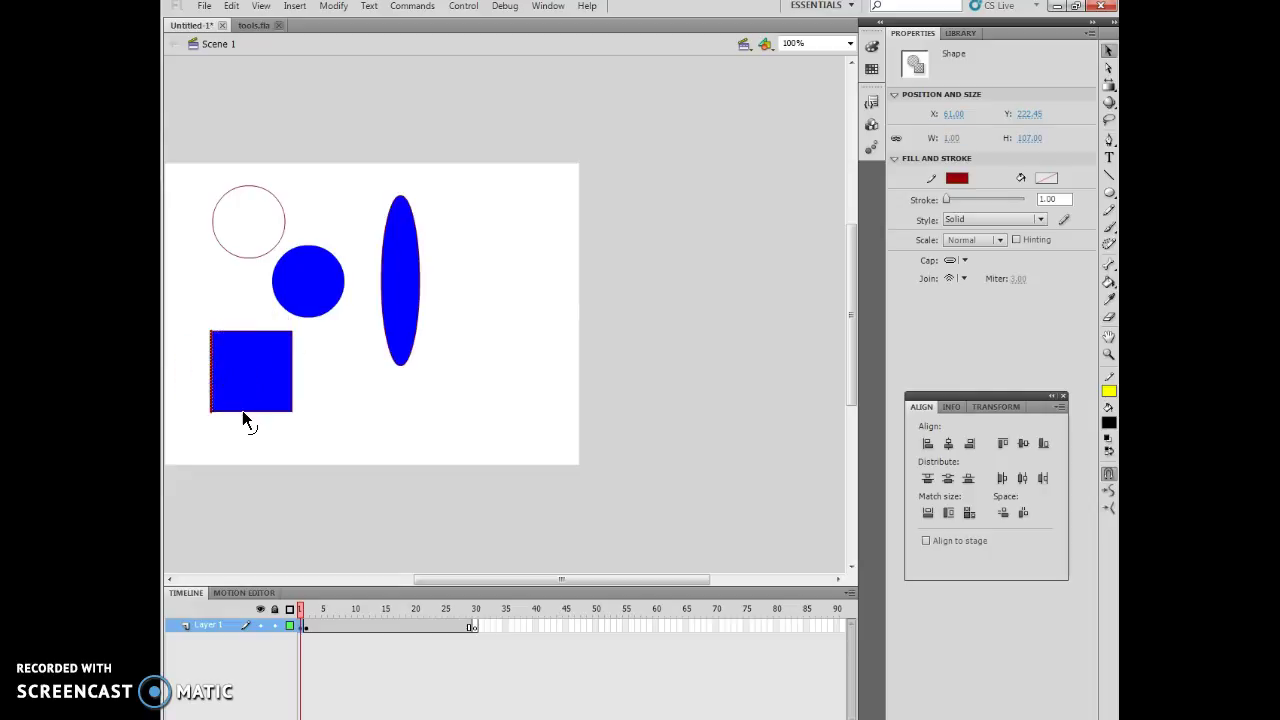
click(243, 411)
click(194, 291)
click(277, 360)
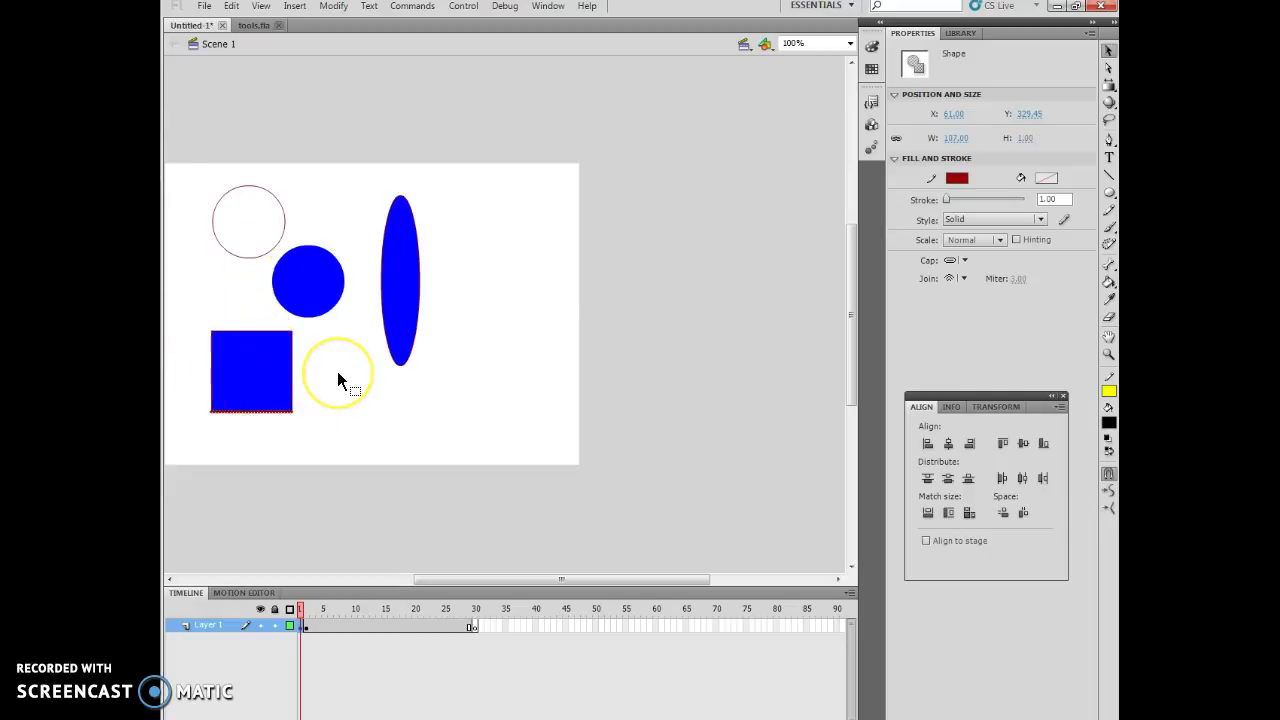
click(1108, 392)
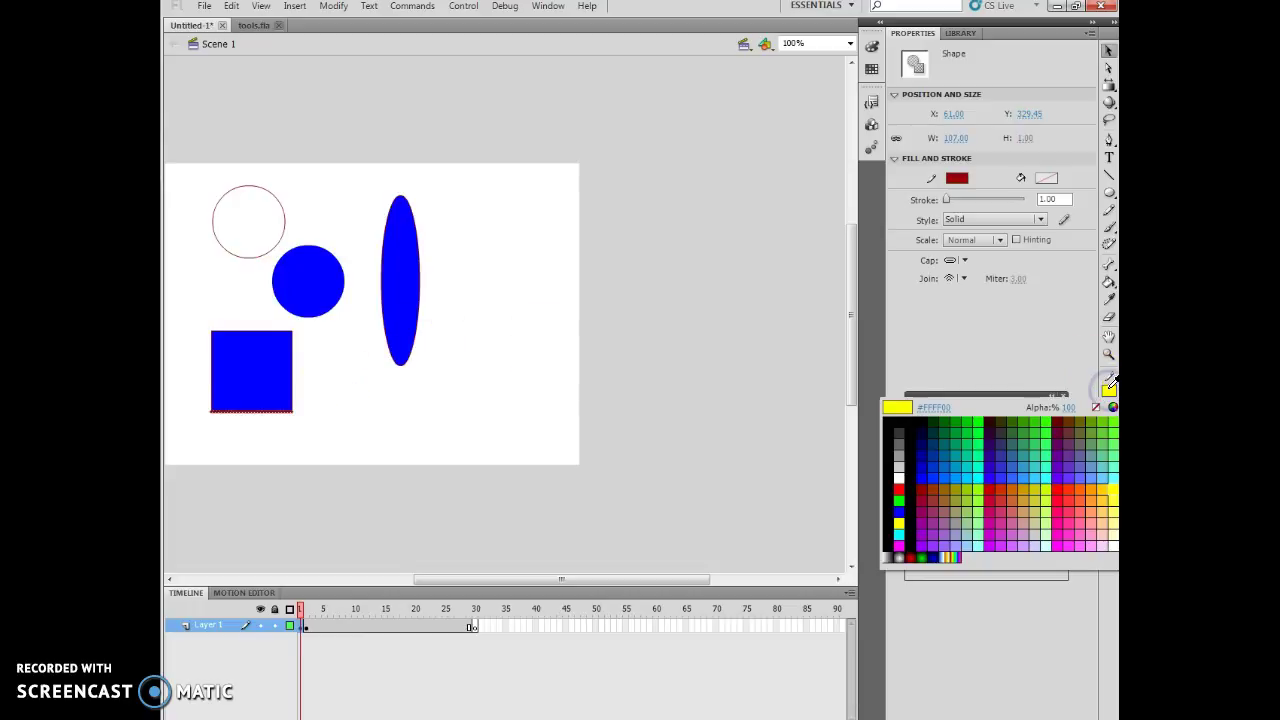
click(920, 407)
click(315, 402)
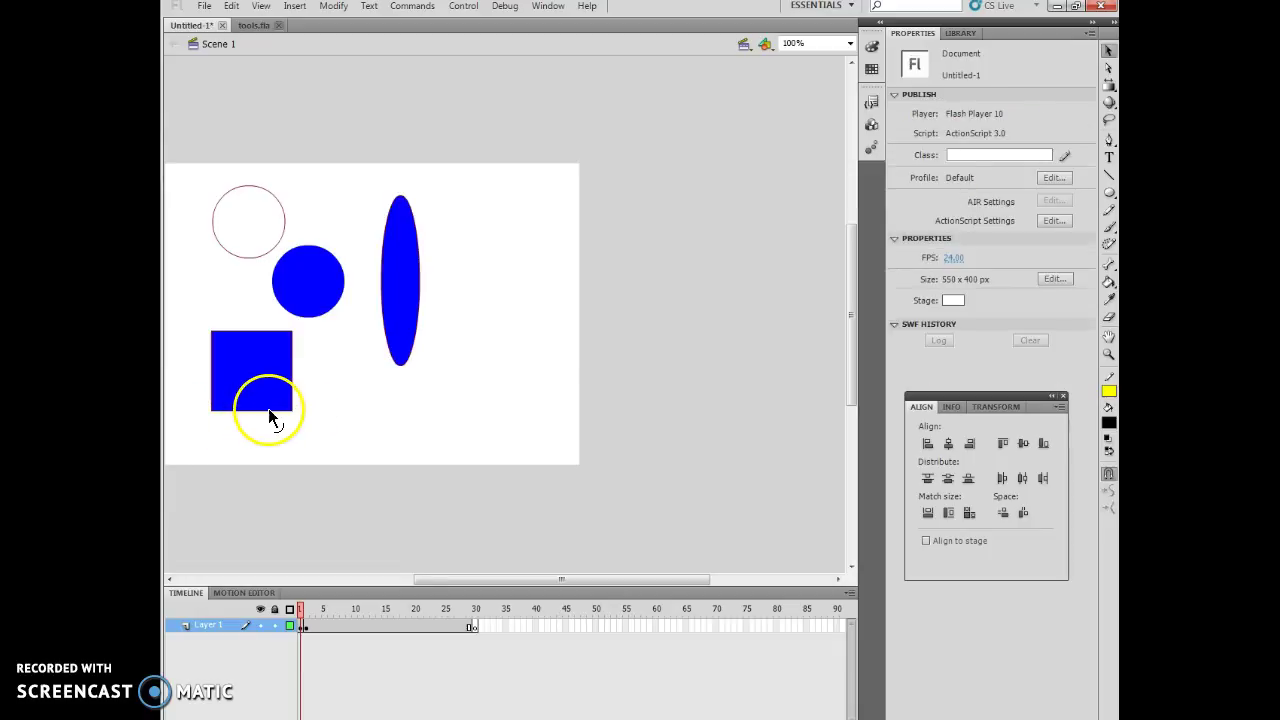
- Reselect the square's bottom edge and change its stroke to green
click(270, 420)
click(1108, 391)
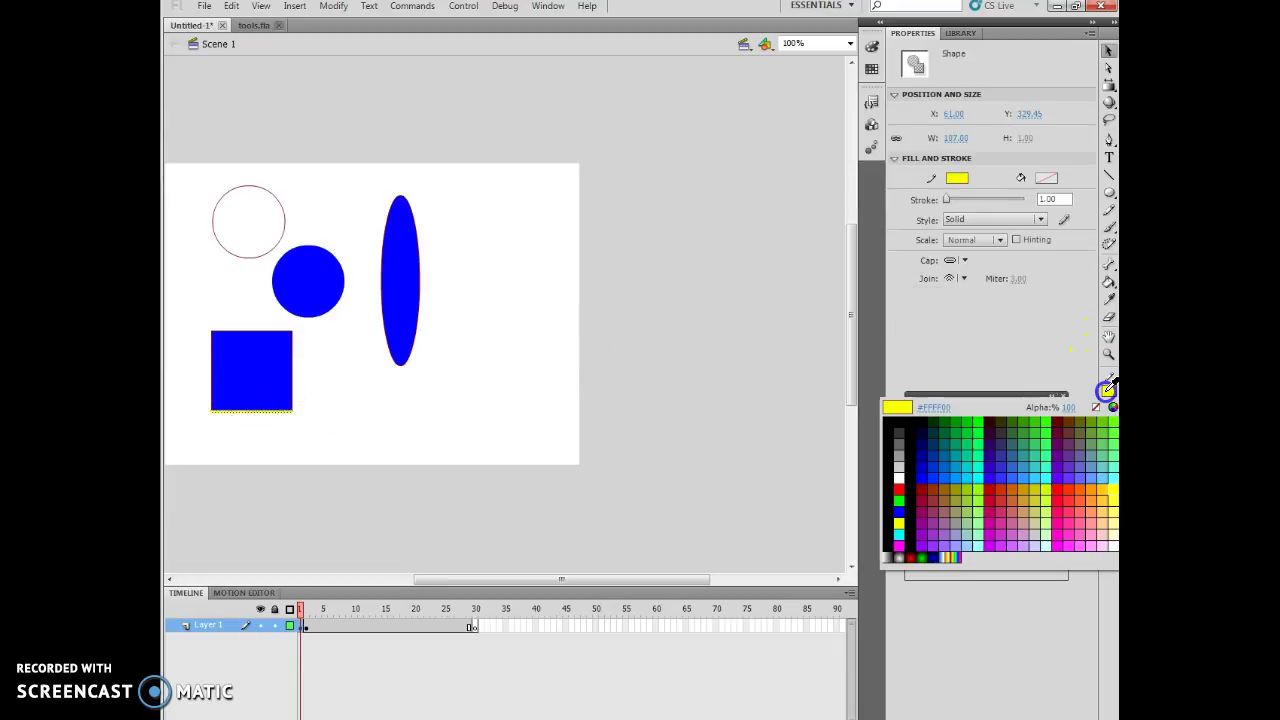
click(957, 423)
click(389, 397)
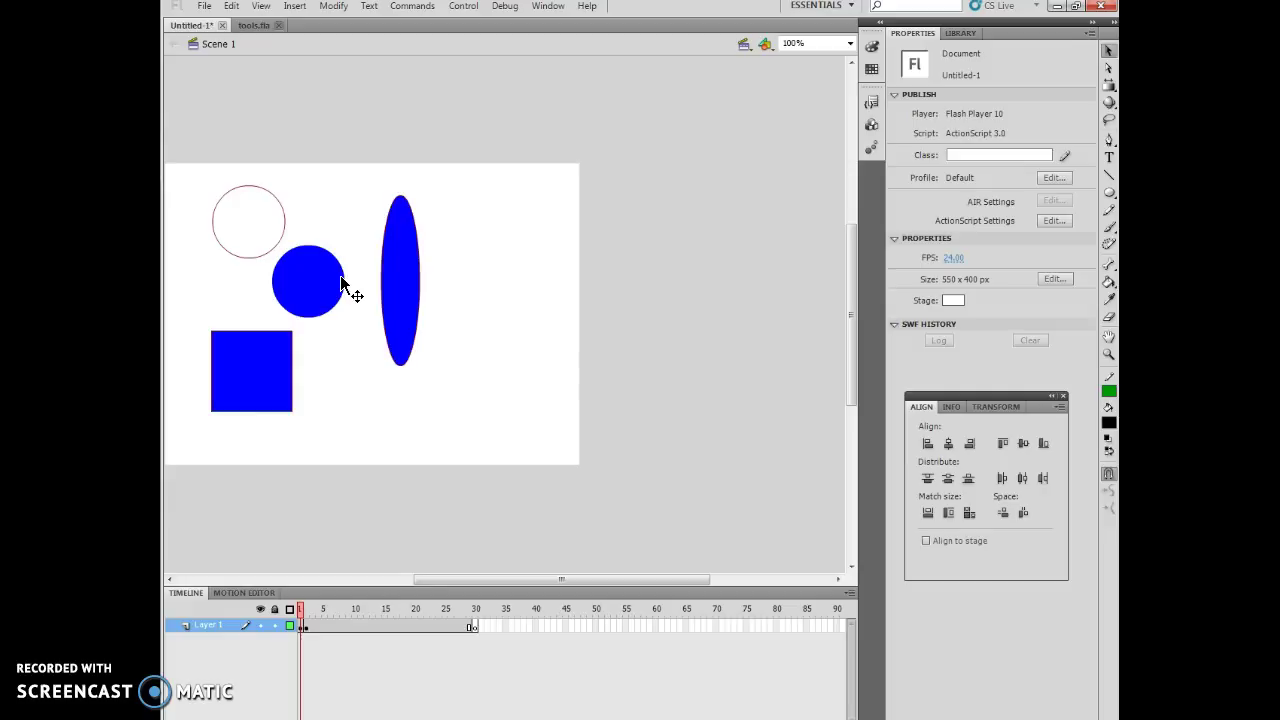
- Swap the Paint Bucket for the Ink Bottle tool
click(375, 216)
click(646, 207)
click(285, 257)
click(298, 291)
click(689, 286)
click(1108, 371)
click(1080, 245)
click(1108, 284)
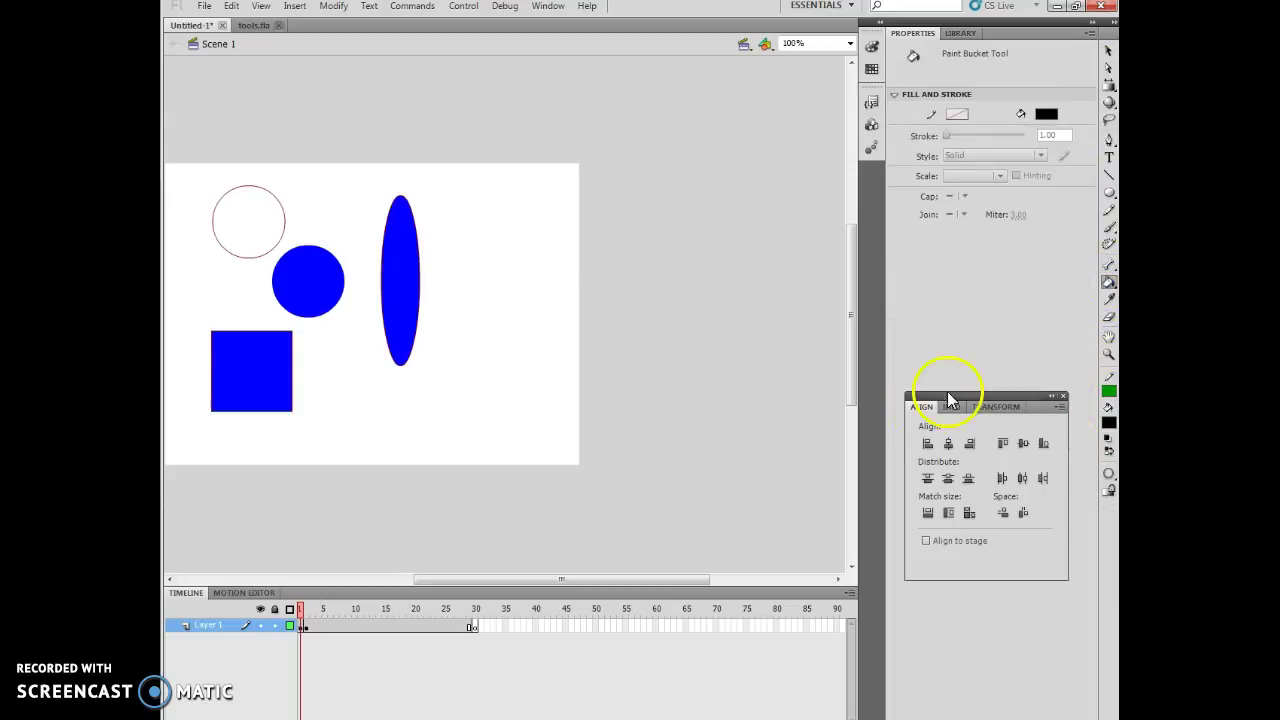
click(1108, 282)
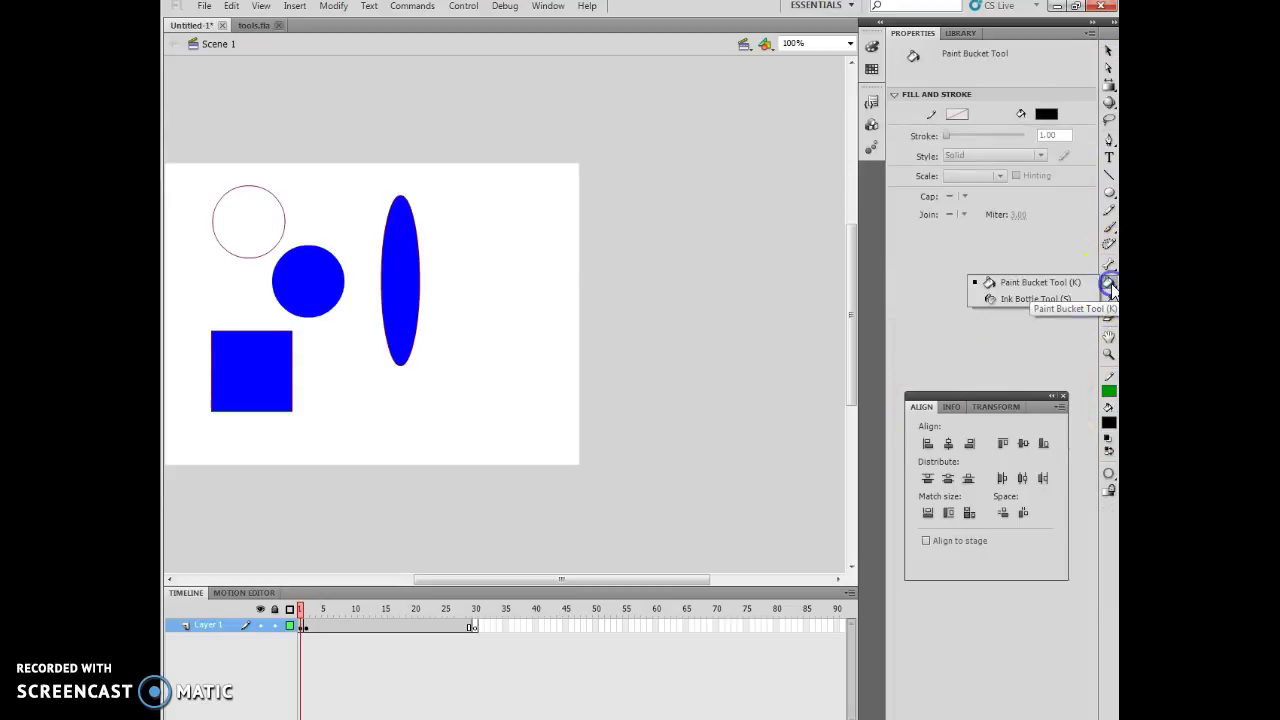
click(1022, 297)
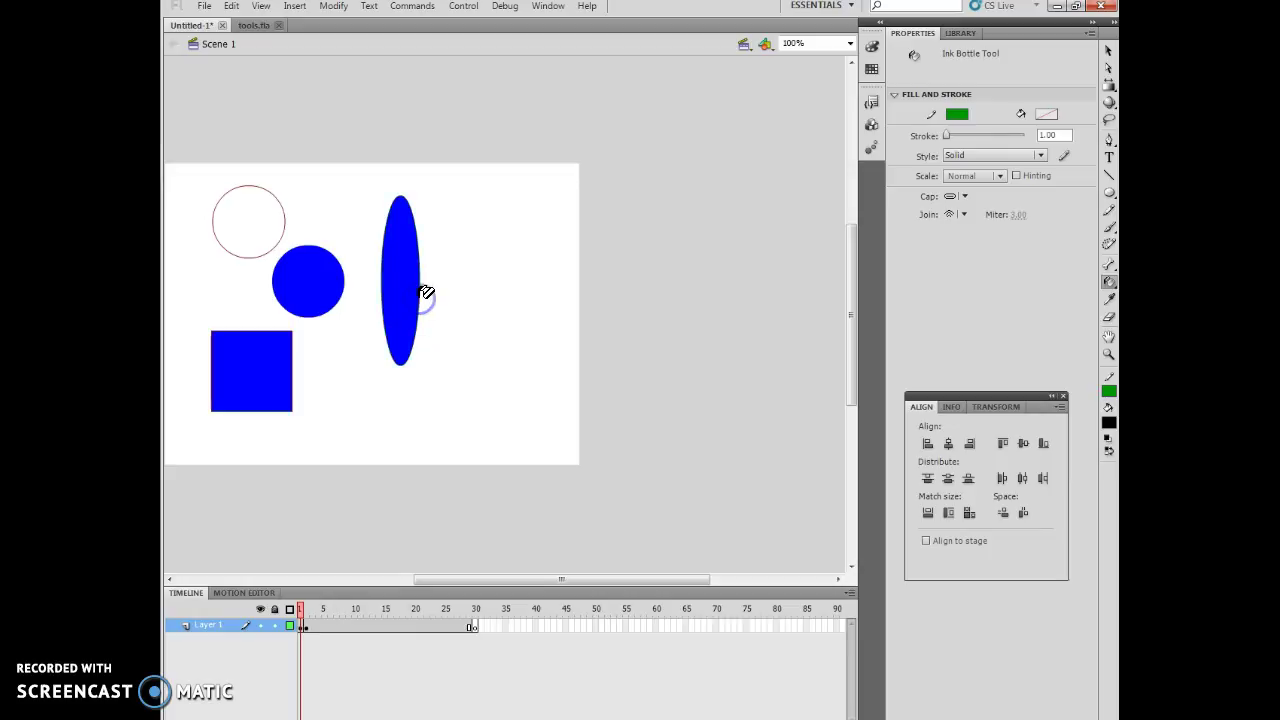
- Try the green 1.00 Ink Bottle stroke on the stage shapes, leaving none re-outlined
click(386, 180)
click(388, 331)
click(412, 198)
click(408, 330)
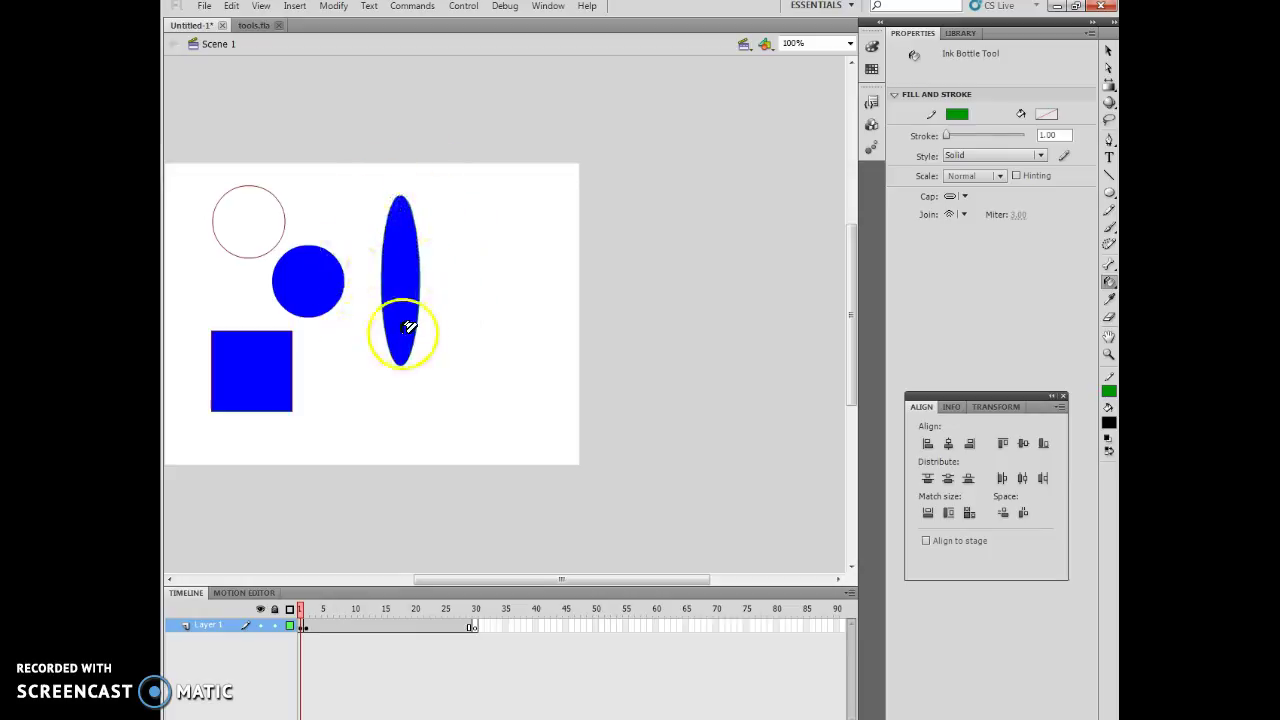
click(415, 206)
click(320, 283)
click(360, 333)
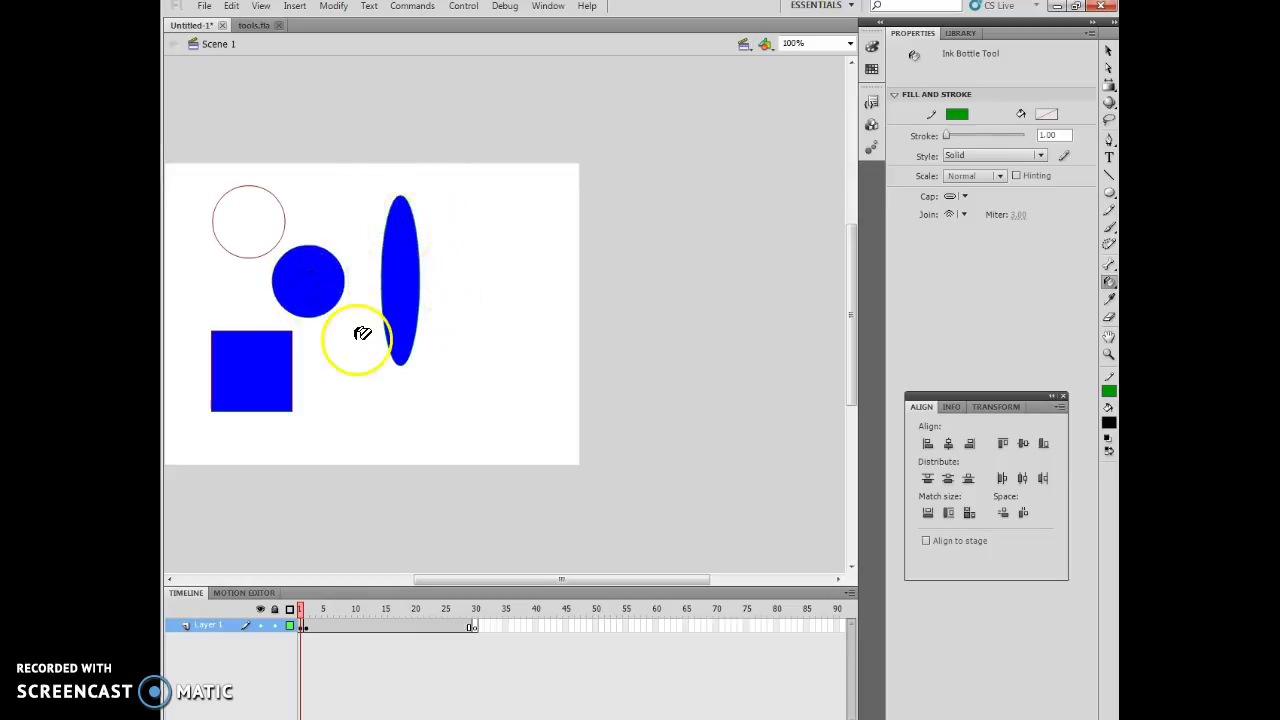
click(415, 284)
click(707, 366)
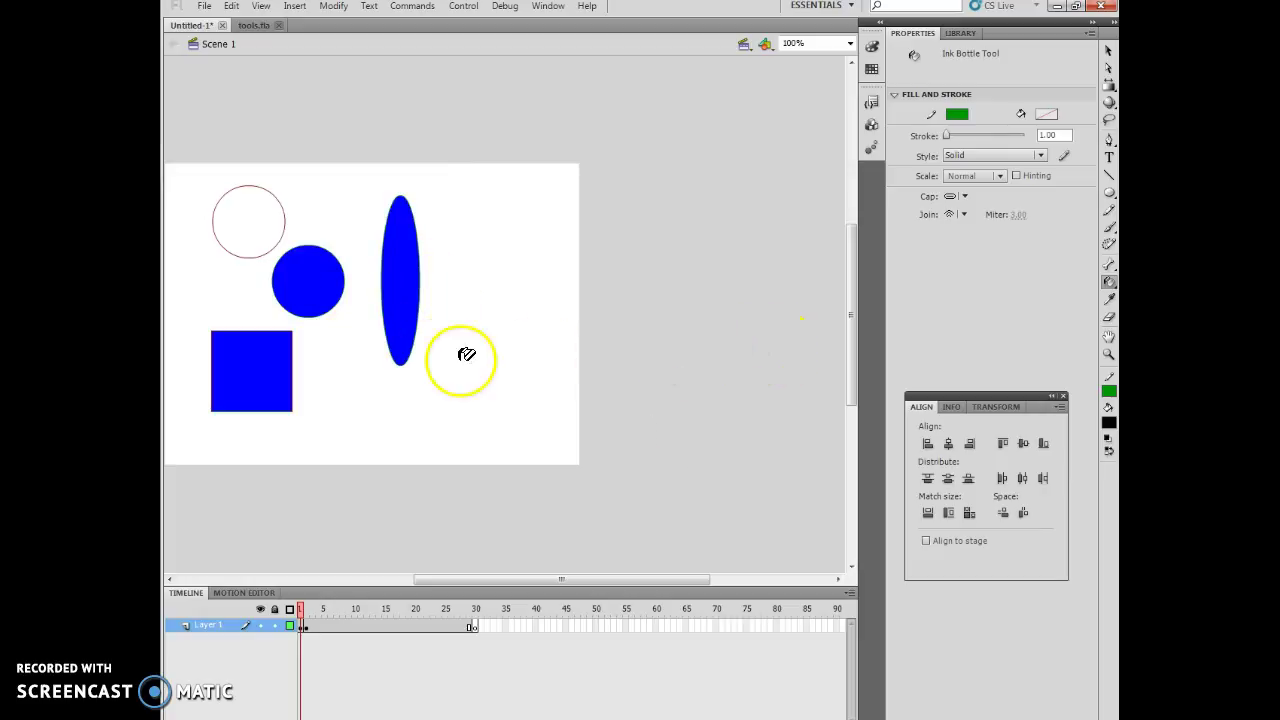
click(1105, 470)
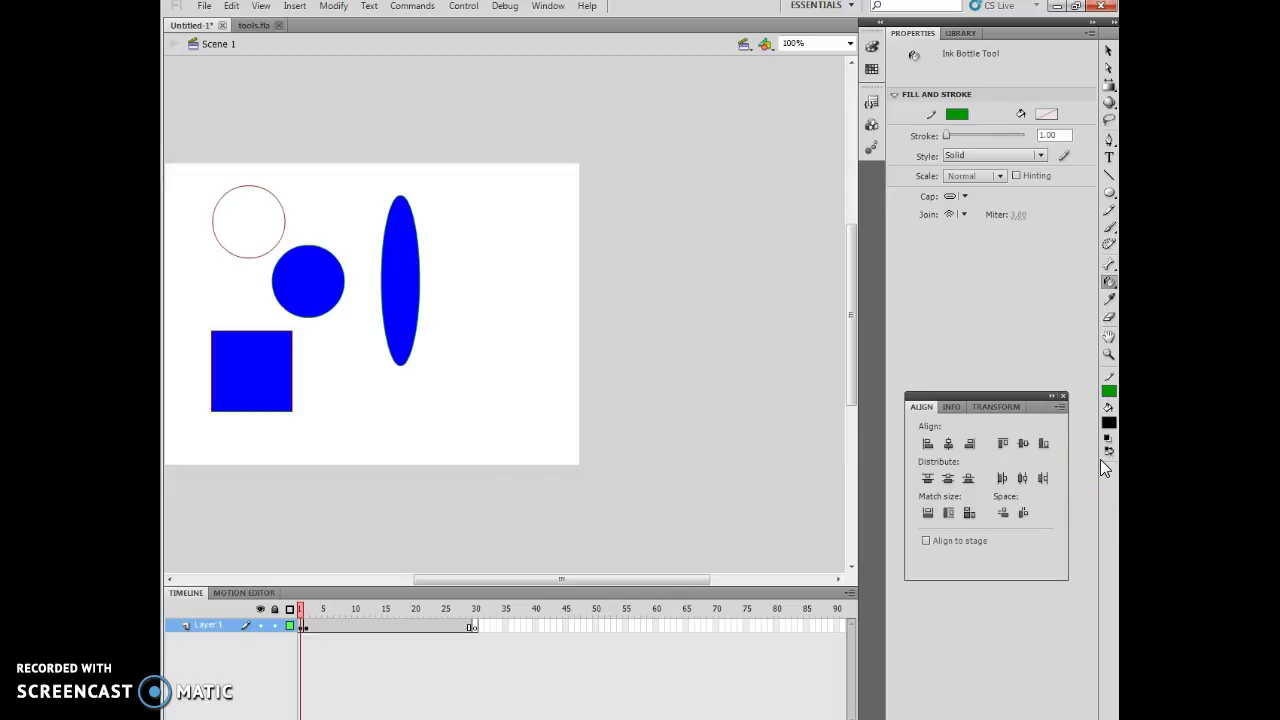
- Go to frame 10 and fill the green circle with black using the Paint Bucket
drag(443, 625, 327, 627)
click(357, 615)
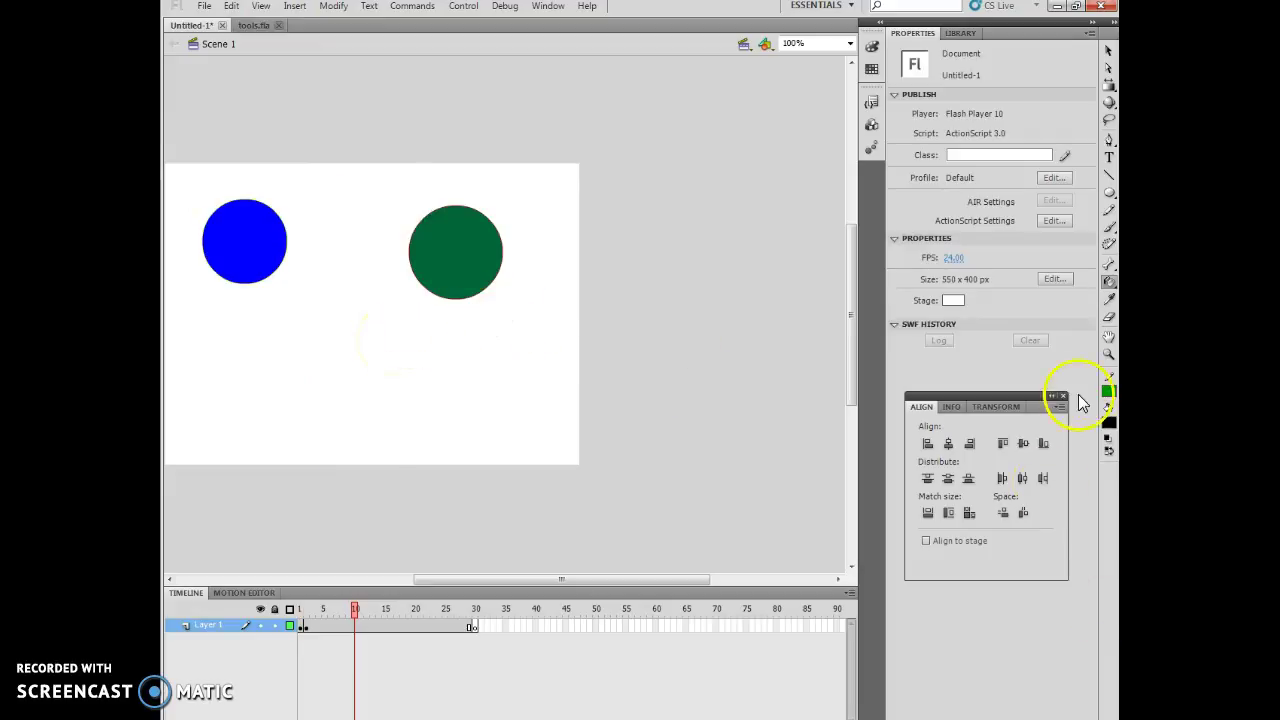
click(1109, 281)
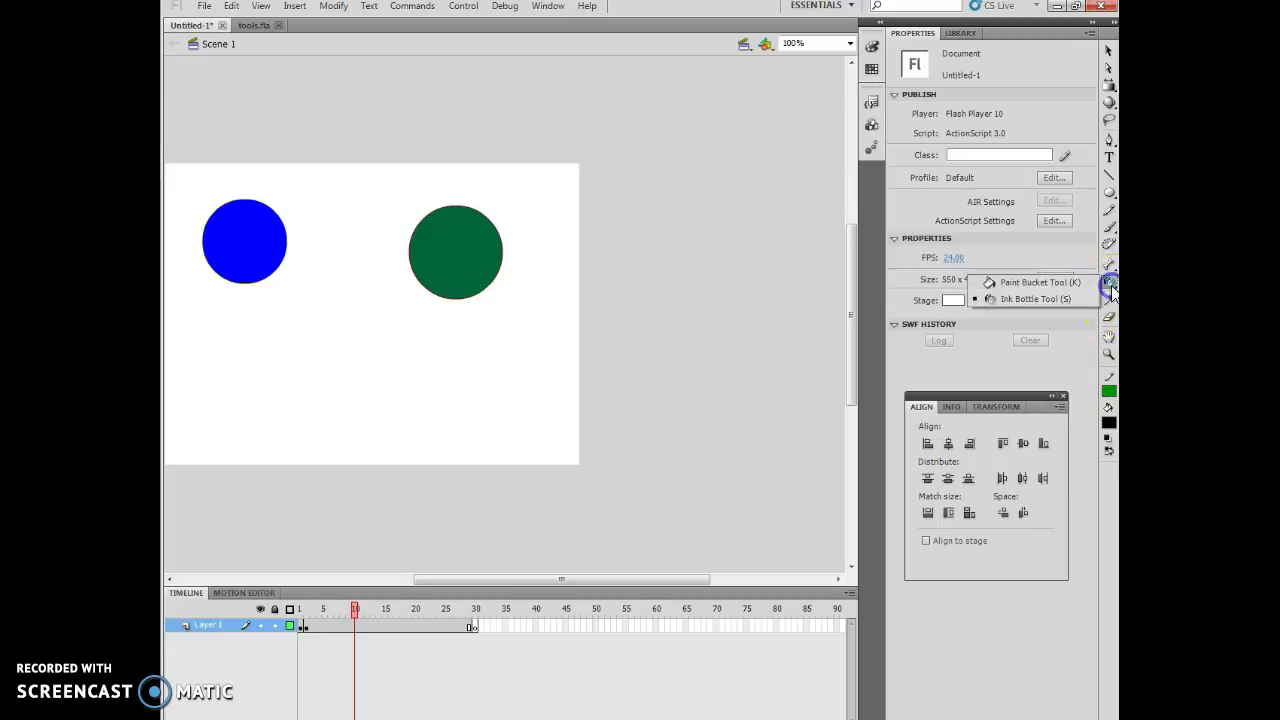
click(1035, 281)
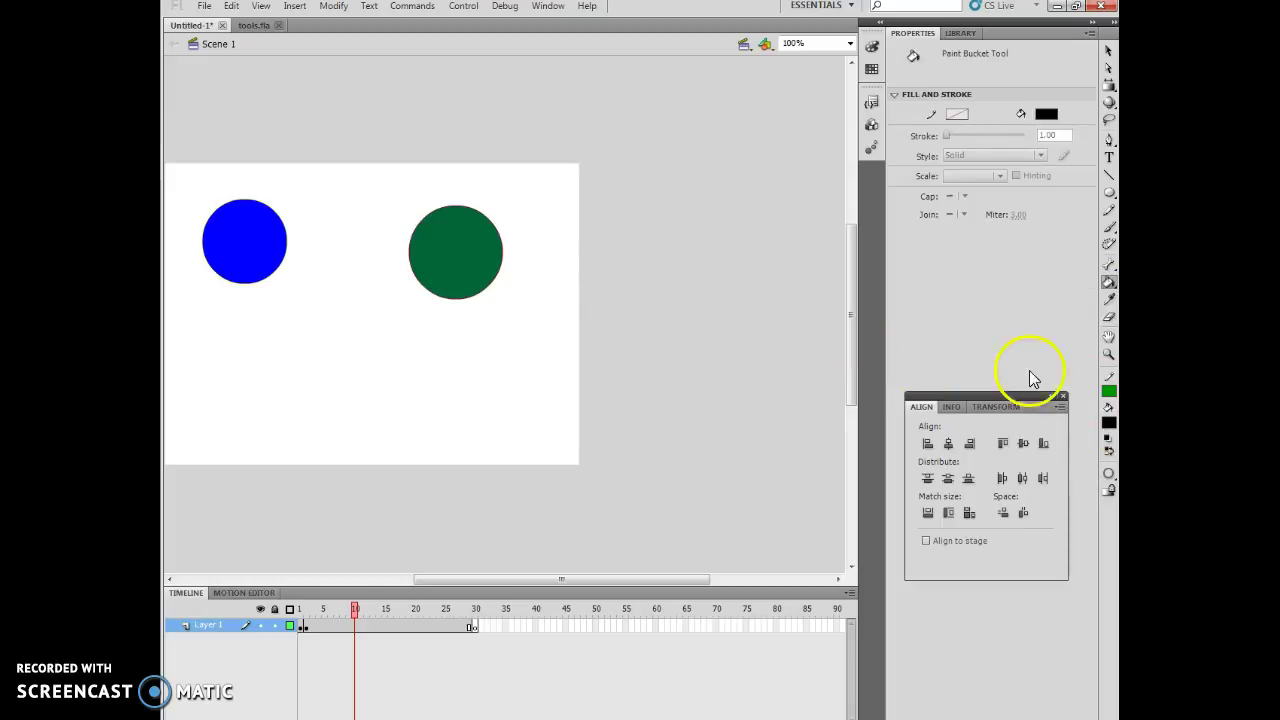
click(470, 267)
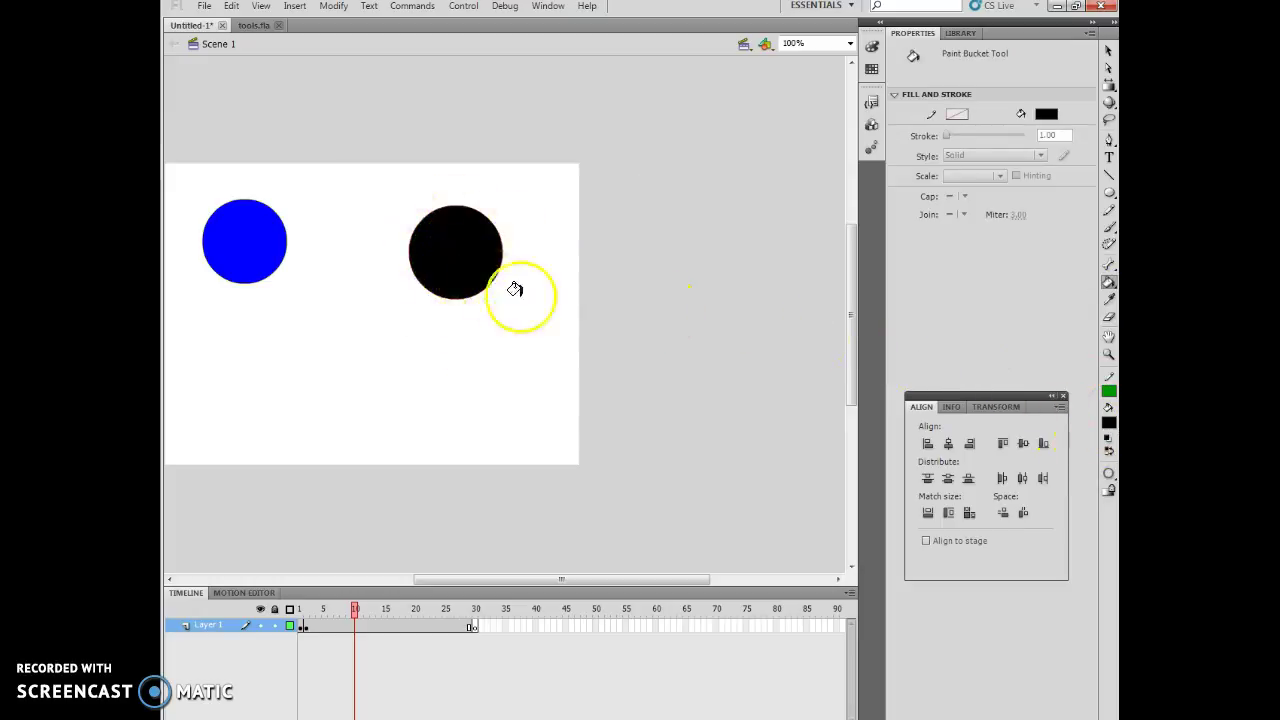
- Apply a white Ink Bottle outline to the black and blue circles
click(1108, 391)
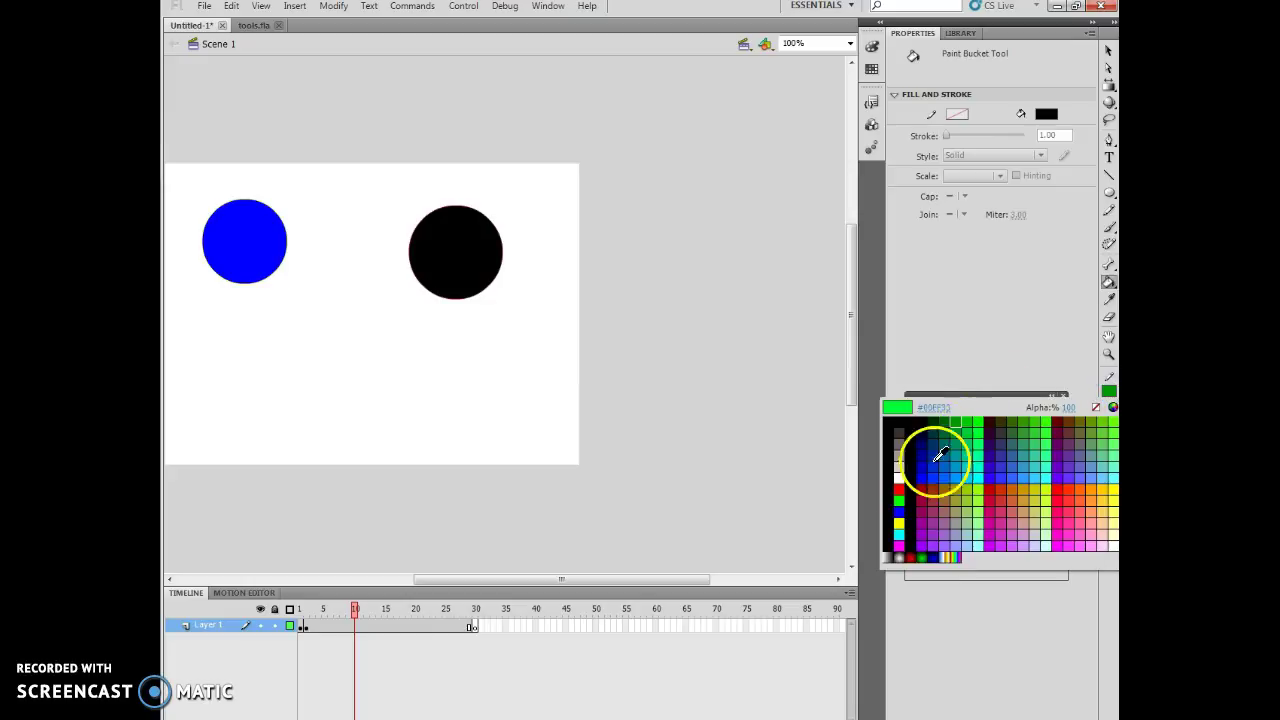
click(901, 476)
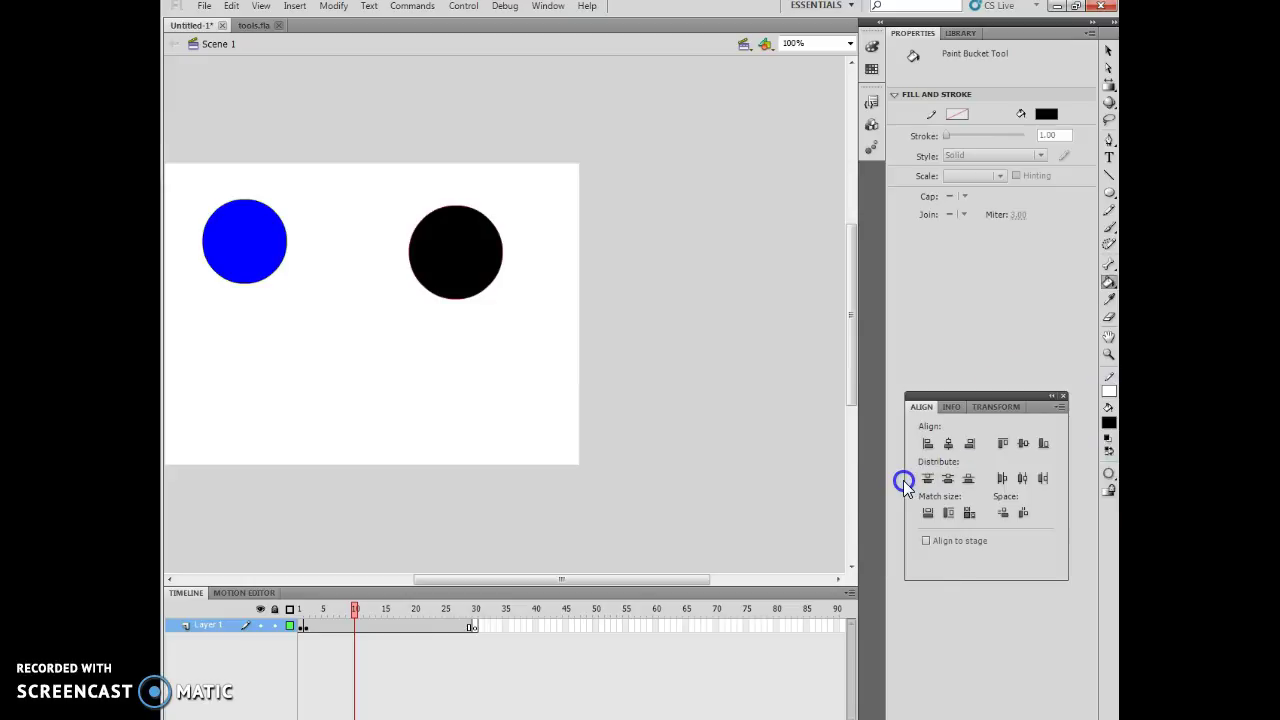
click(1109, 284)
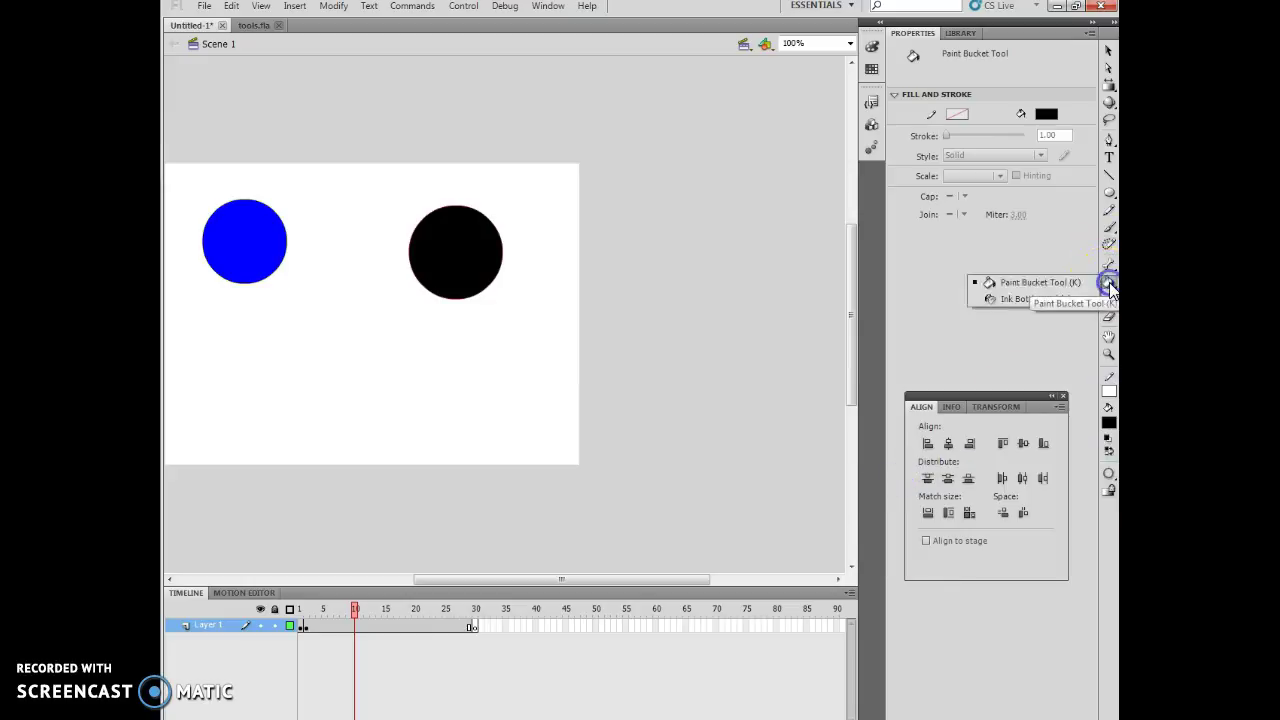
click(1027, 300)
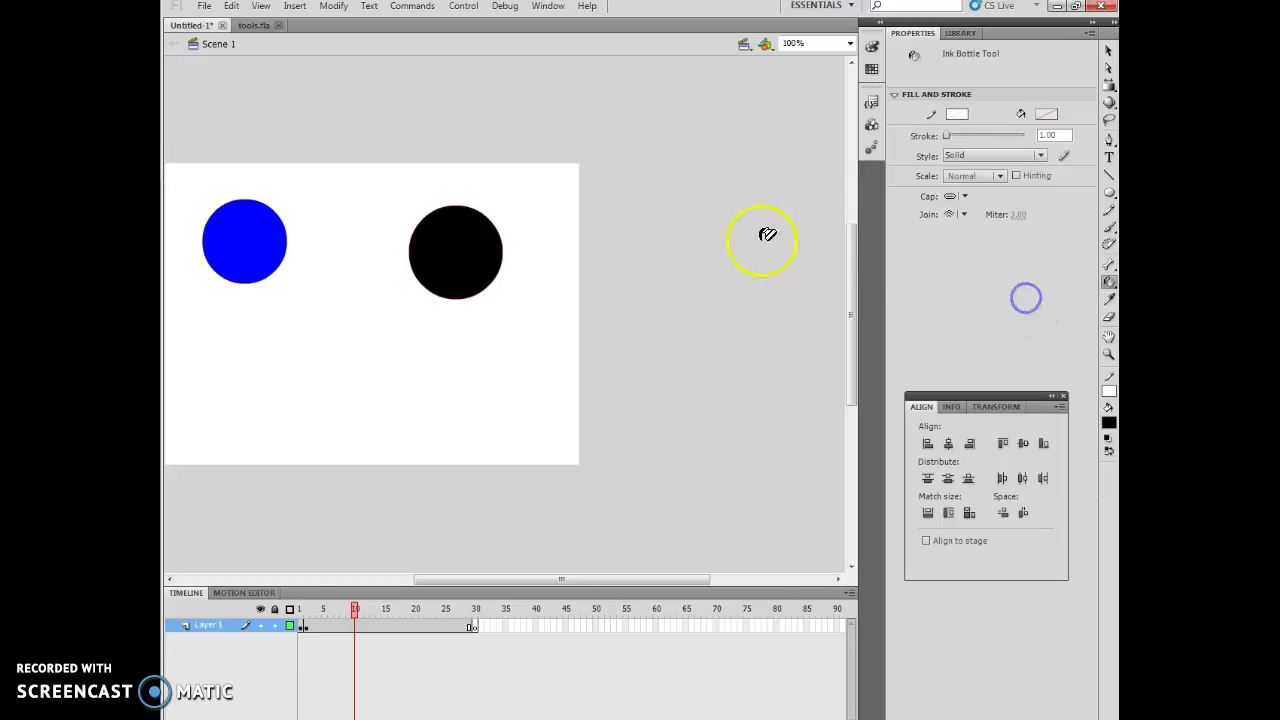
click(489, 252)
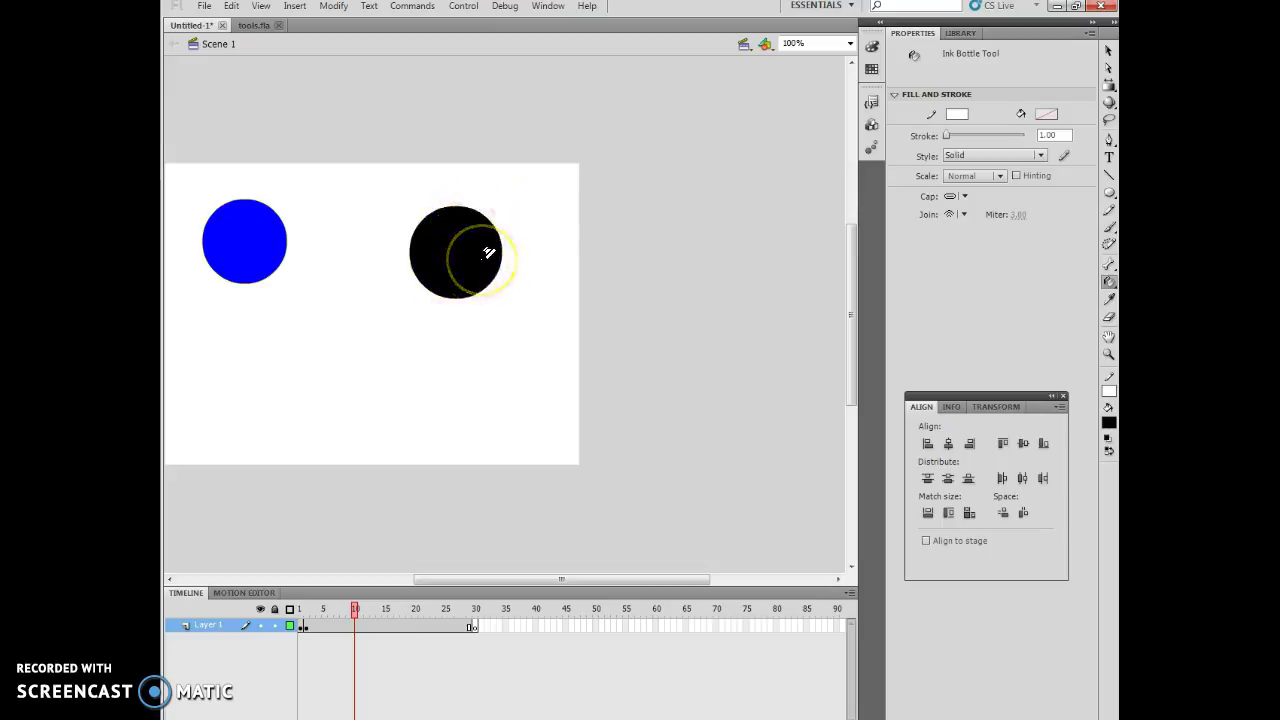
click(290, 232)
click(251, 243)
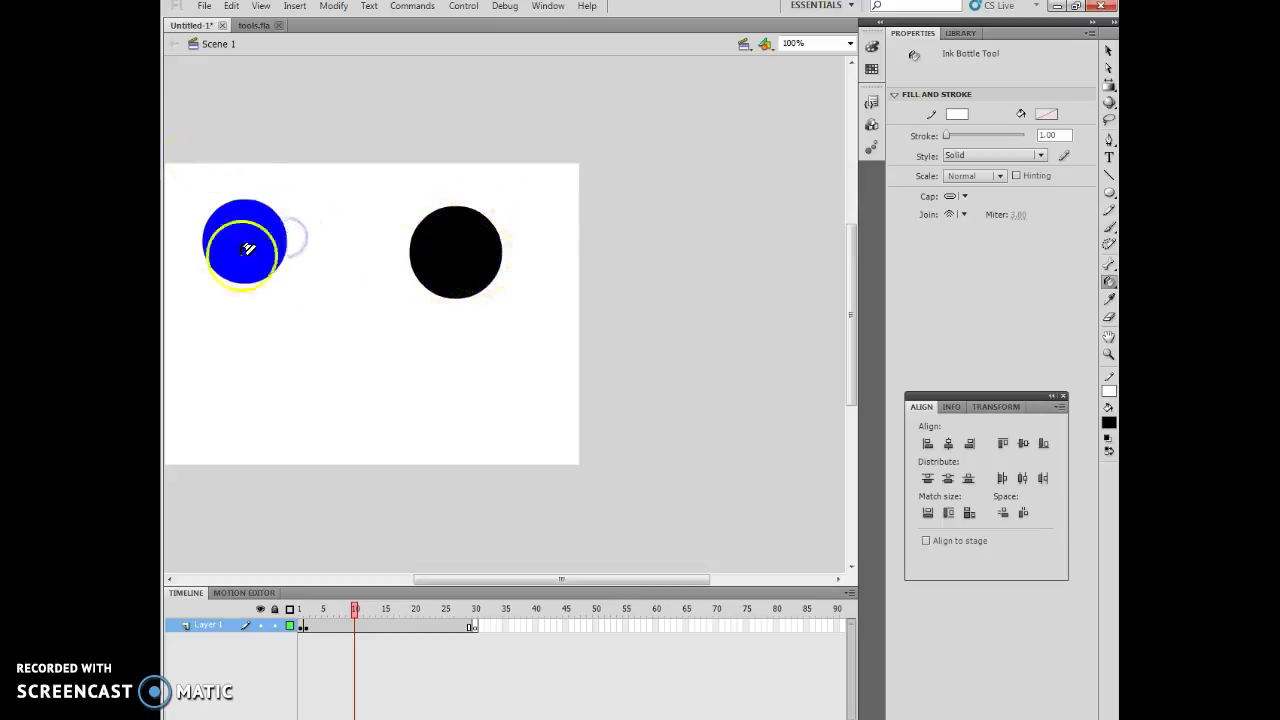
- Fill the black circle with the red radial gradient, placing its bright spot on the right
click(1112, 428)
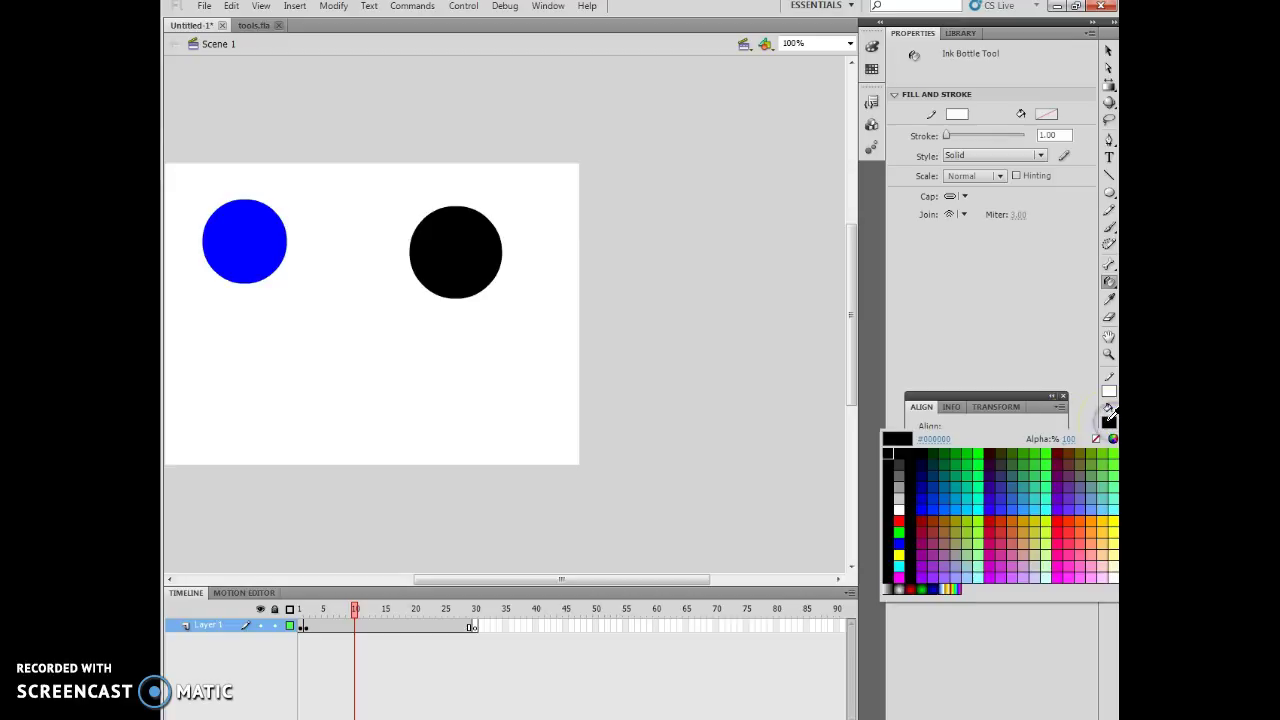
drag(915, 553, 912, 590)
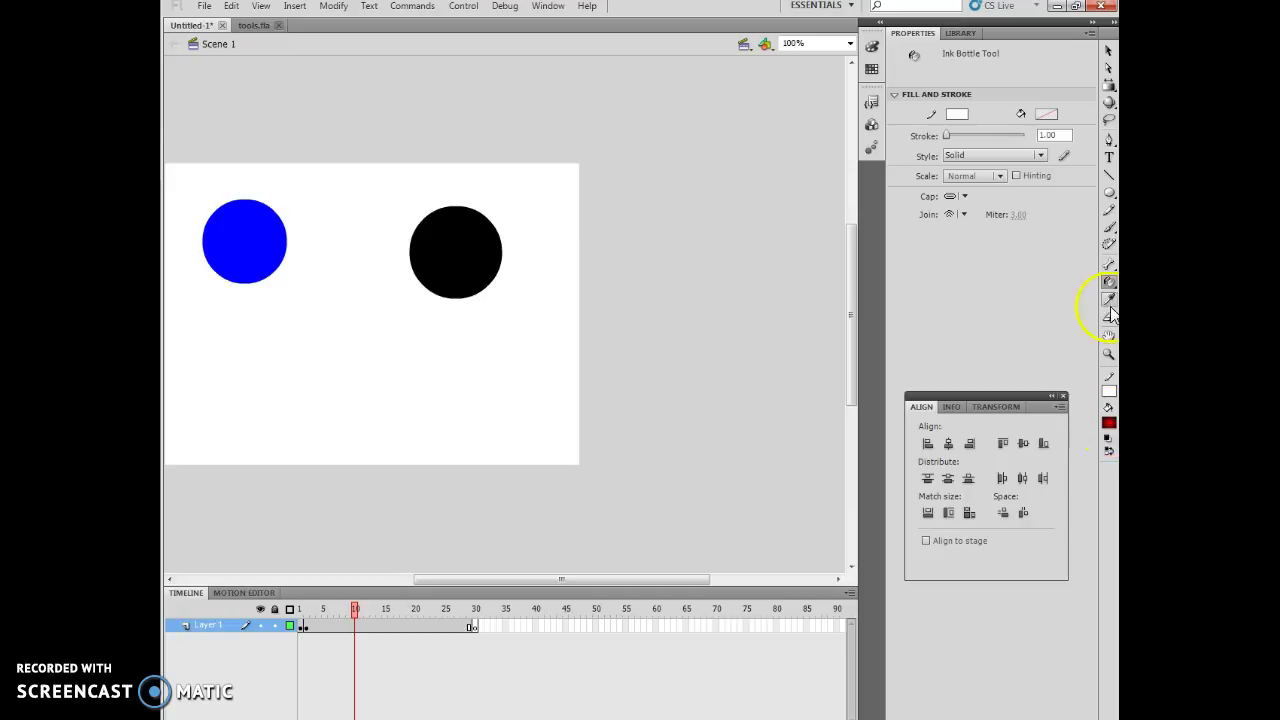
mouse_move(1109, 284)
mouse_down()
mouse_move(1050, 295)
mouse_move(1040, 283)
mouse_up()
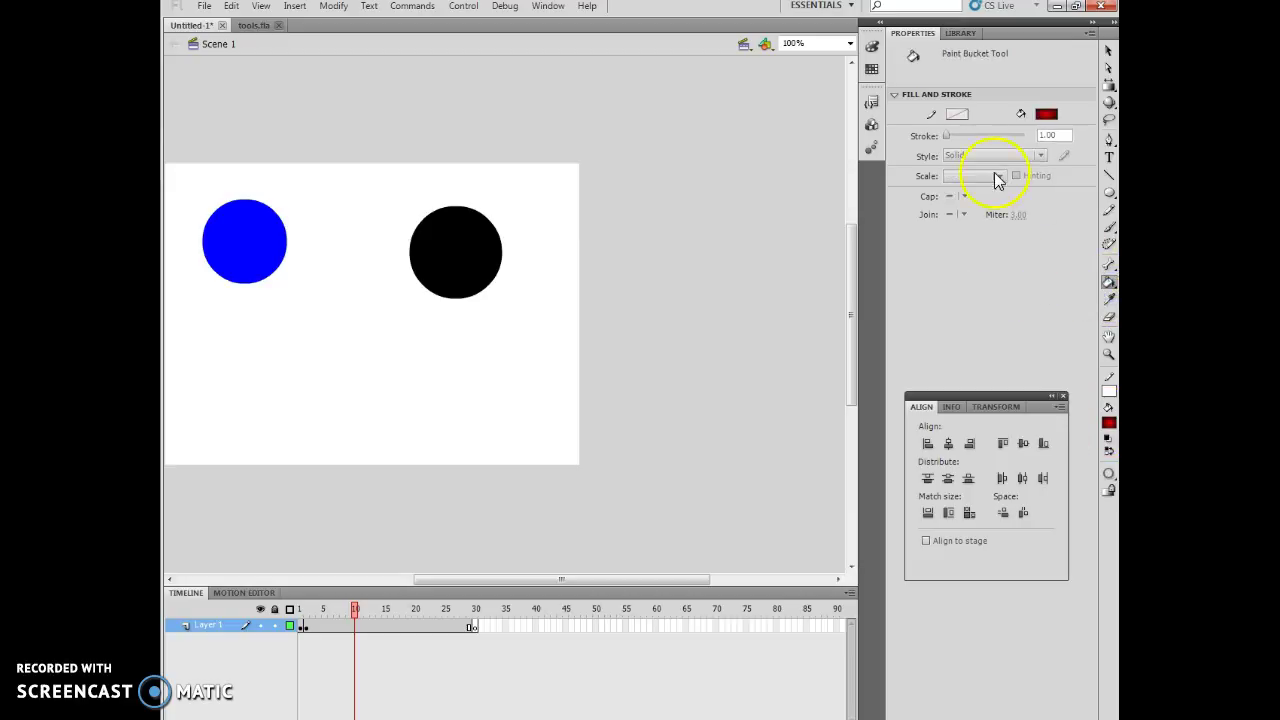
click(459, 232)
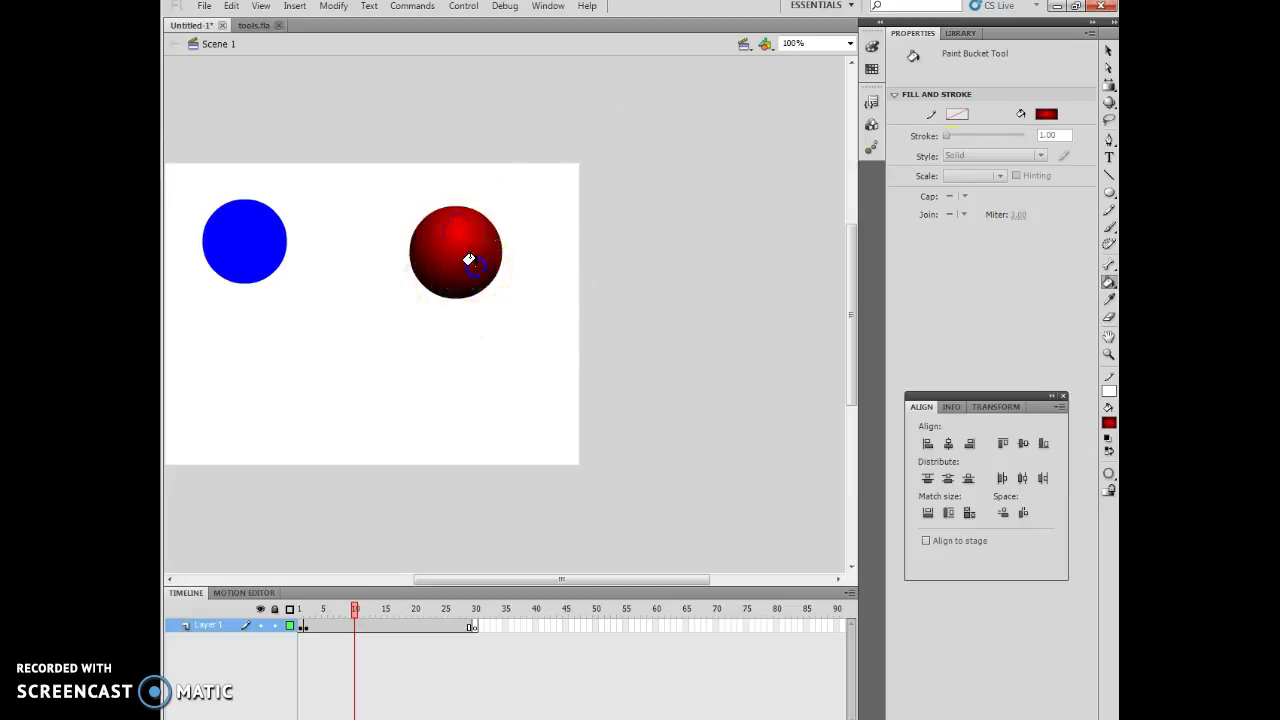
click(467, 264)
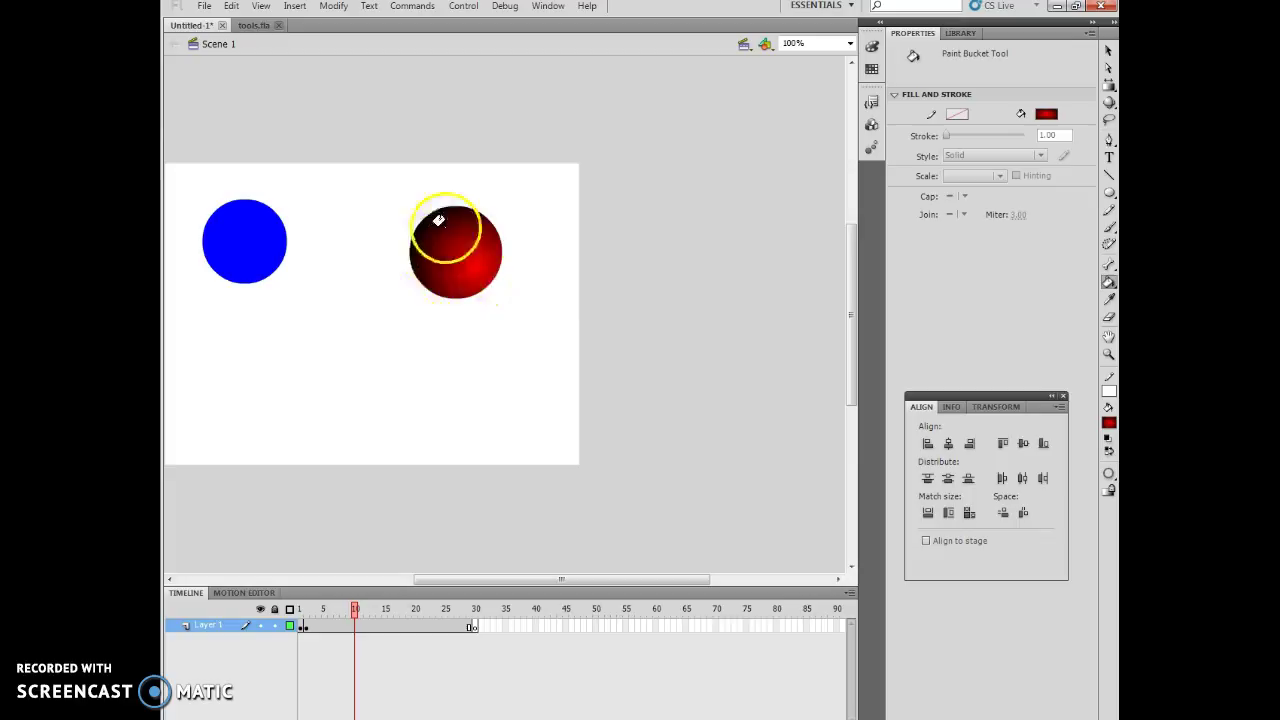
click(486, 260)
click(459, 257)
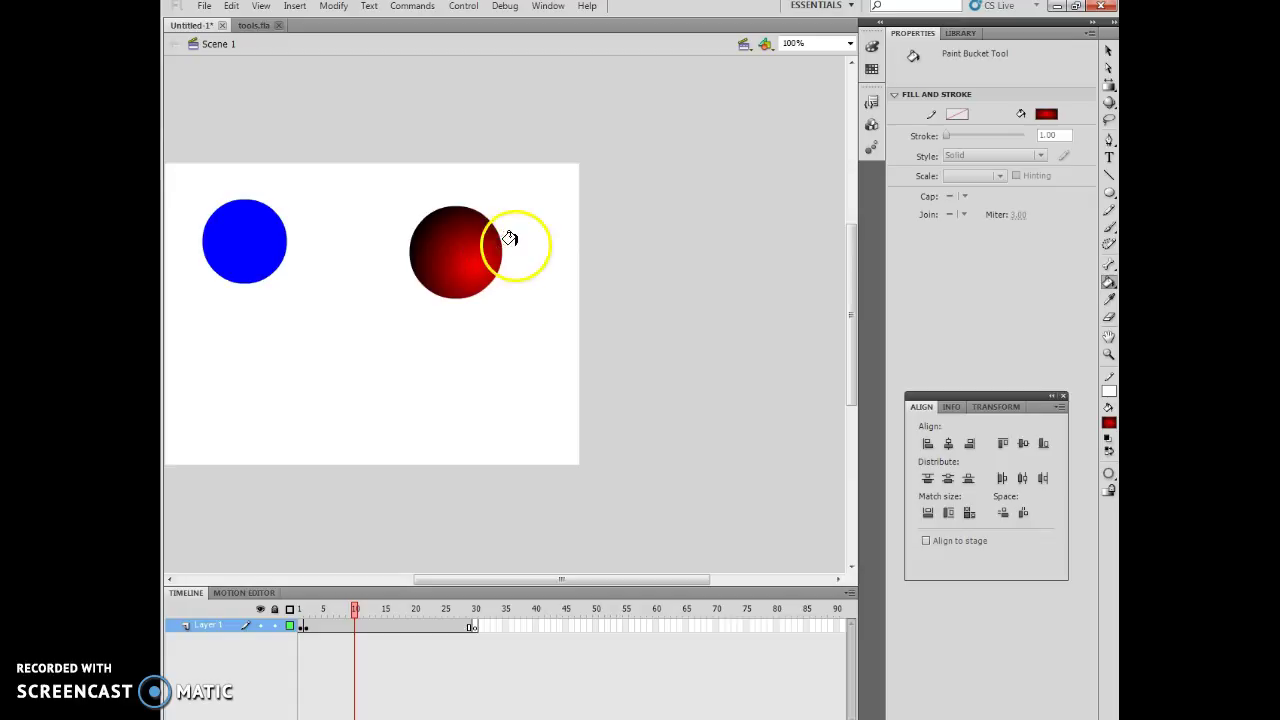
- Select the red circle with Free Transform, then switch to the Gradient Transform tool
click(1109, 85)
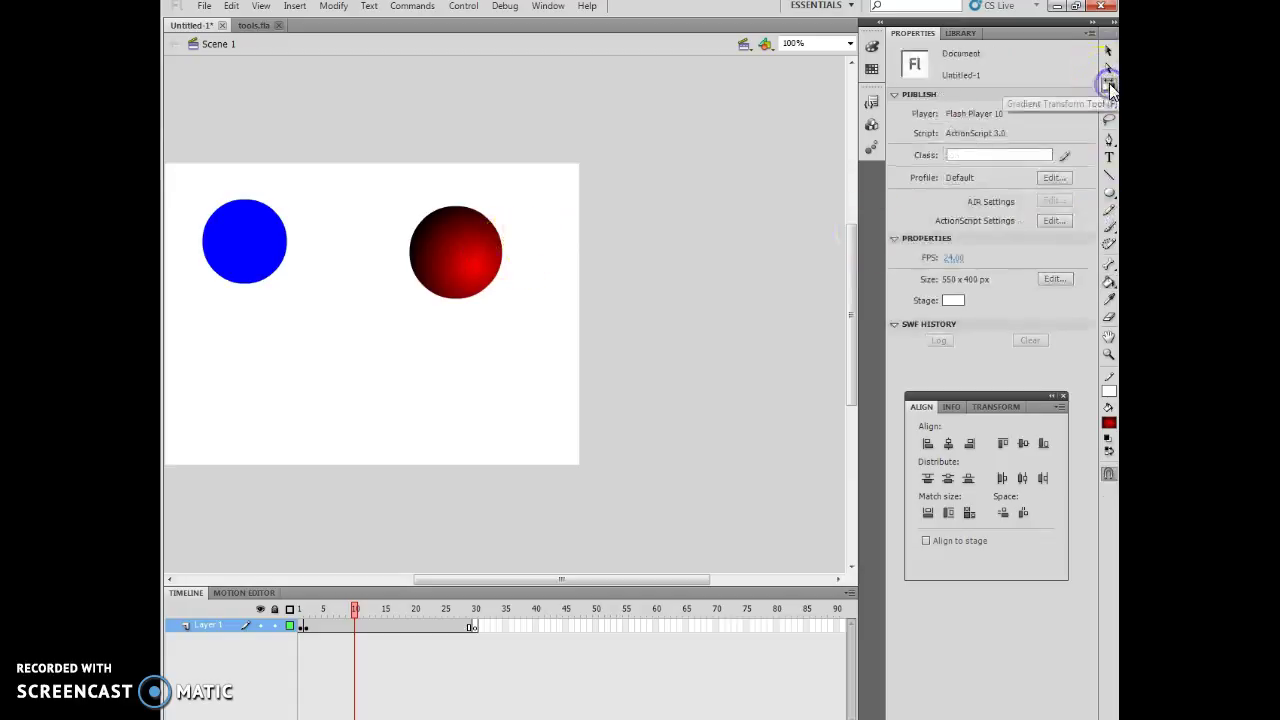
click(1109, 87)
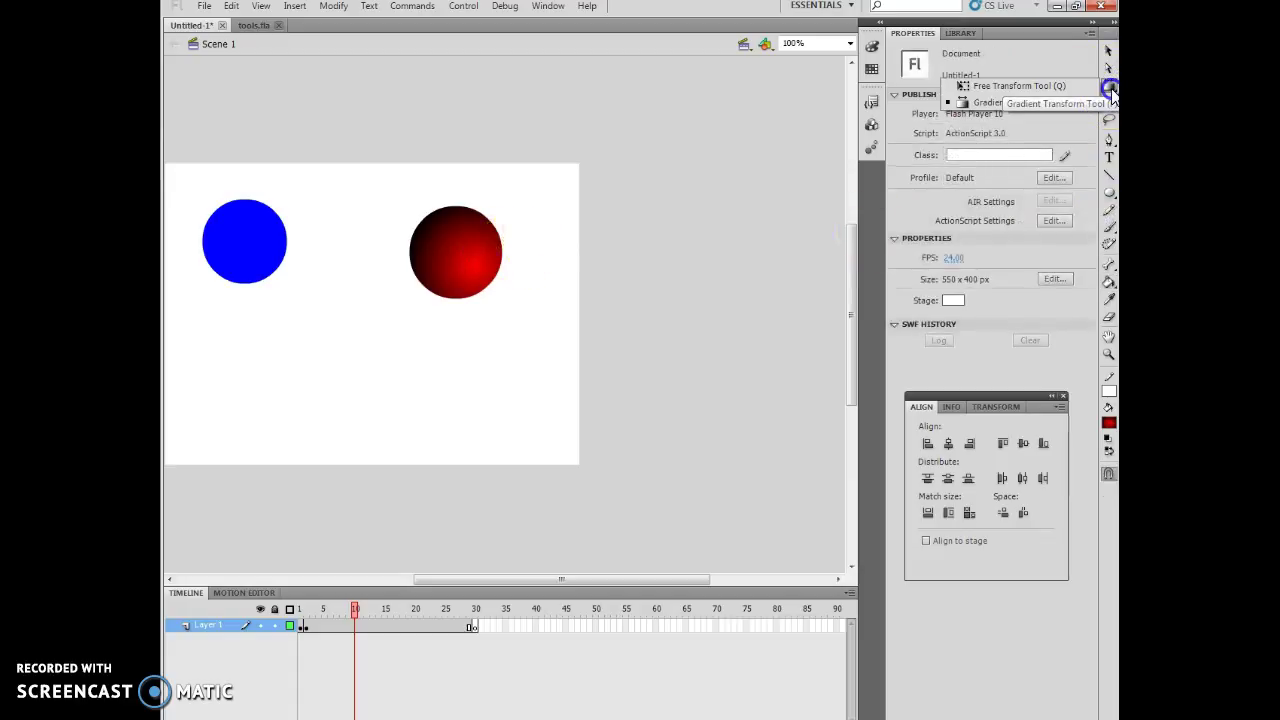
click(1010, 87)
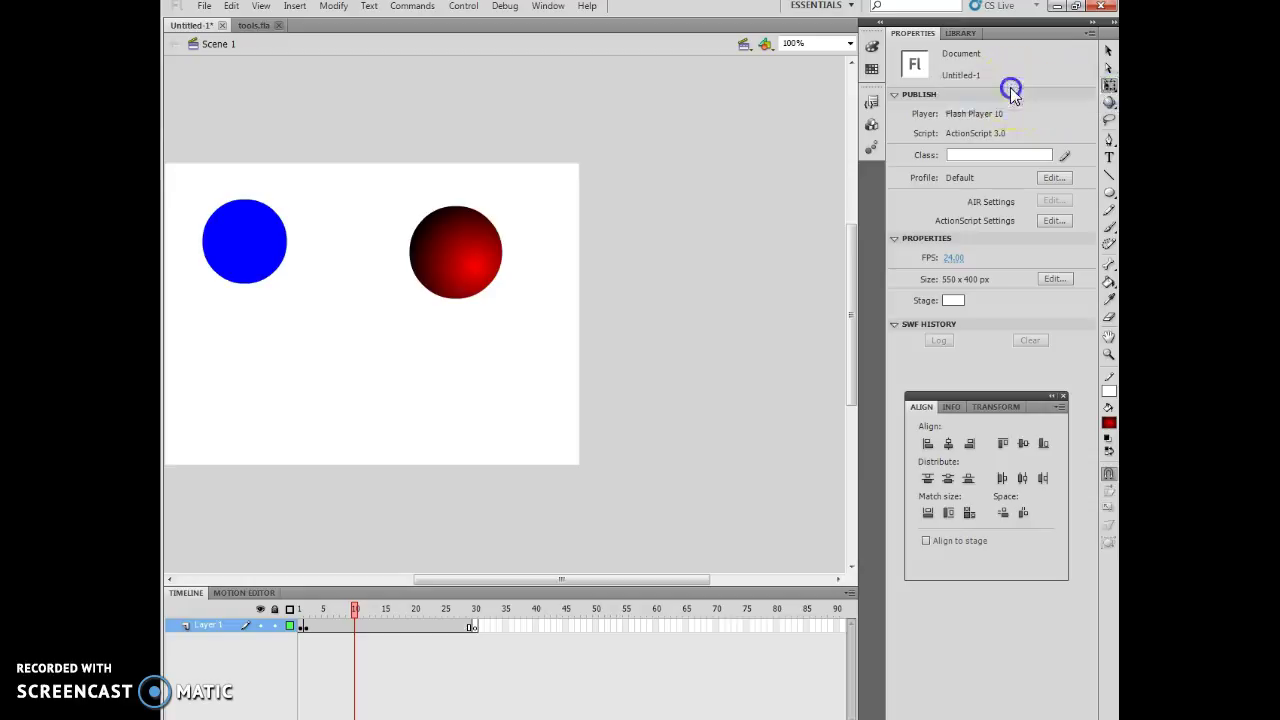
click(458, 259)
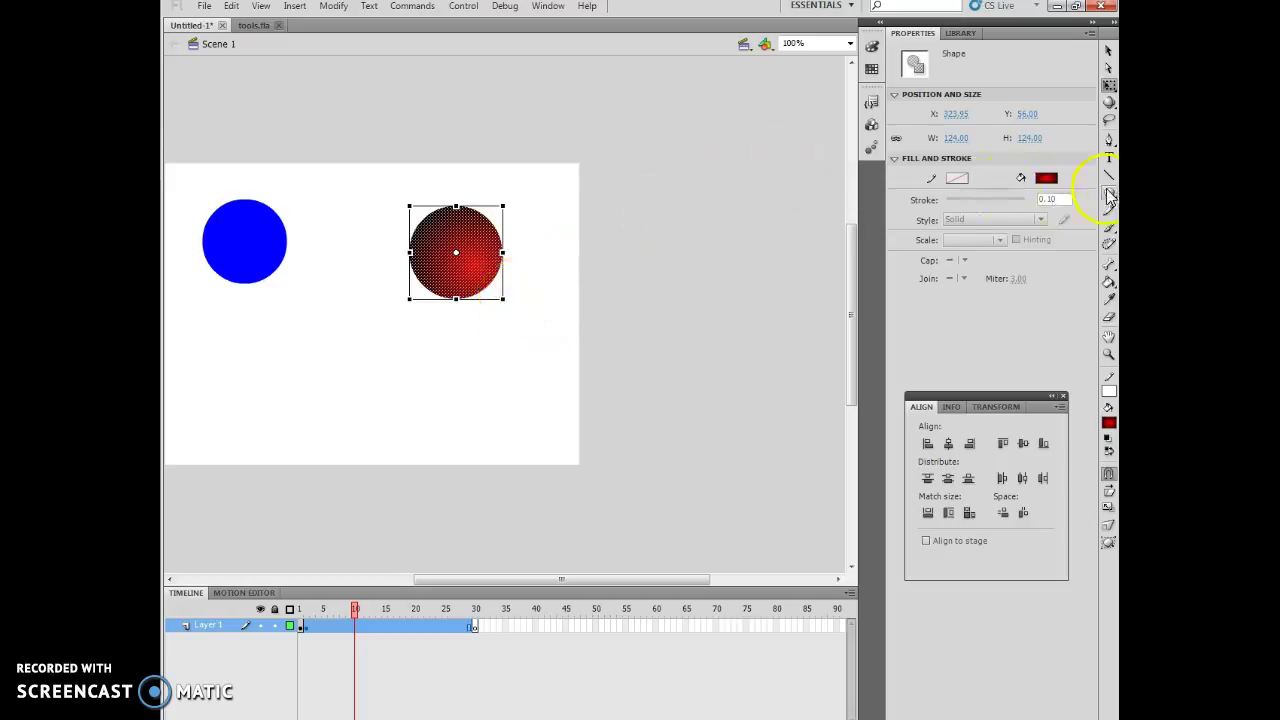
click(1110, 87)
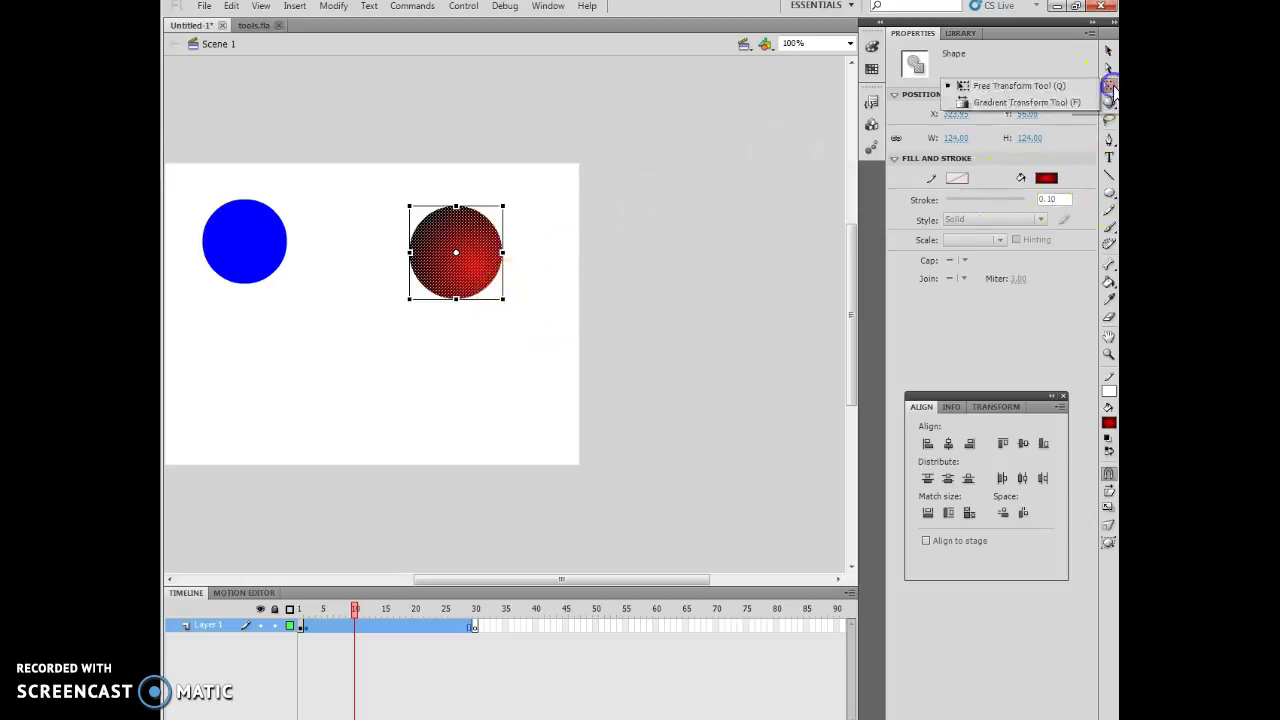
click(1010, 103)
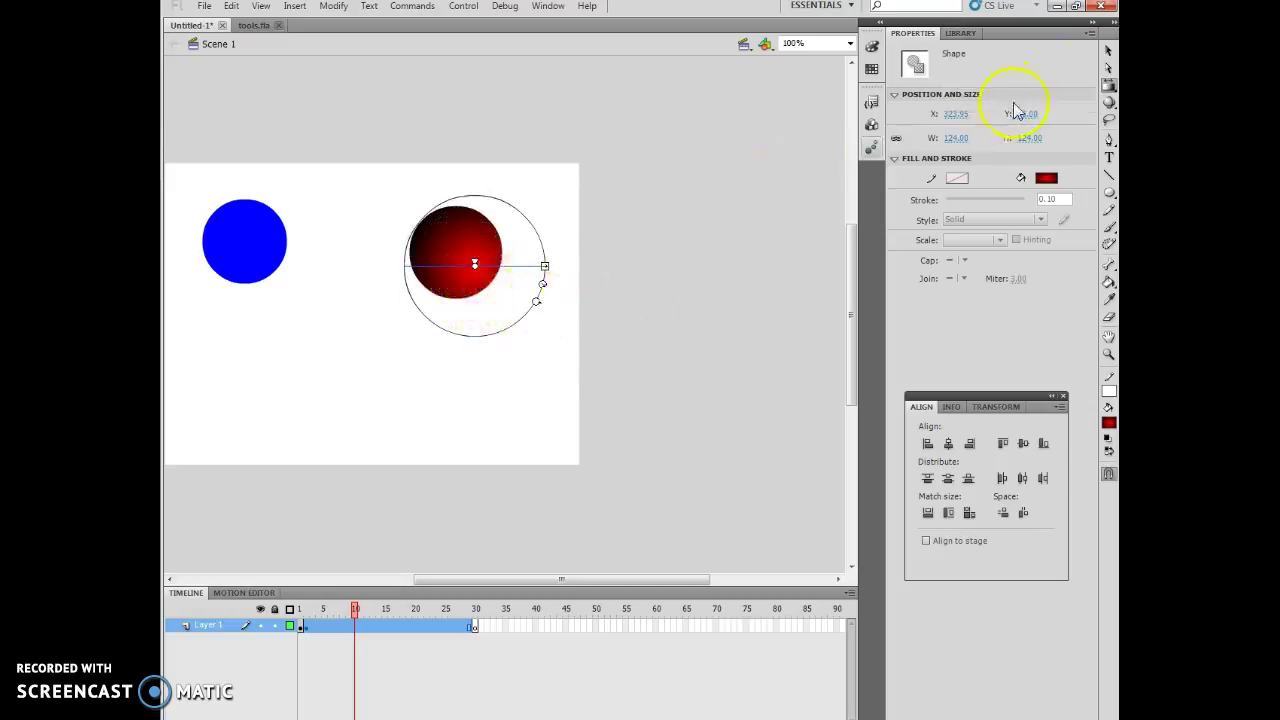
click(1110, 88)
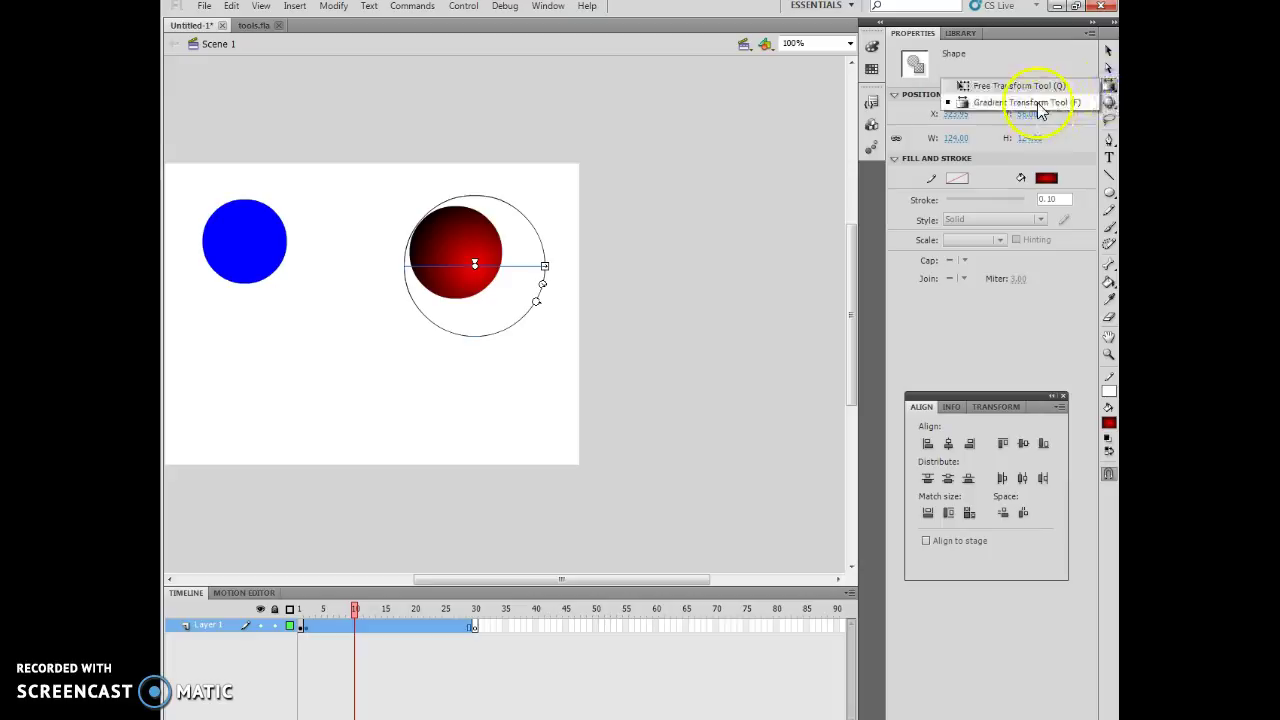
- Narrow the red gradient's width and rotate it into a tilted ellipse
drag(1040, 110, 1110, 88)
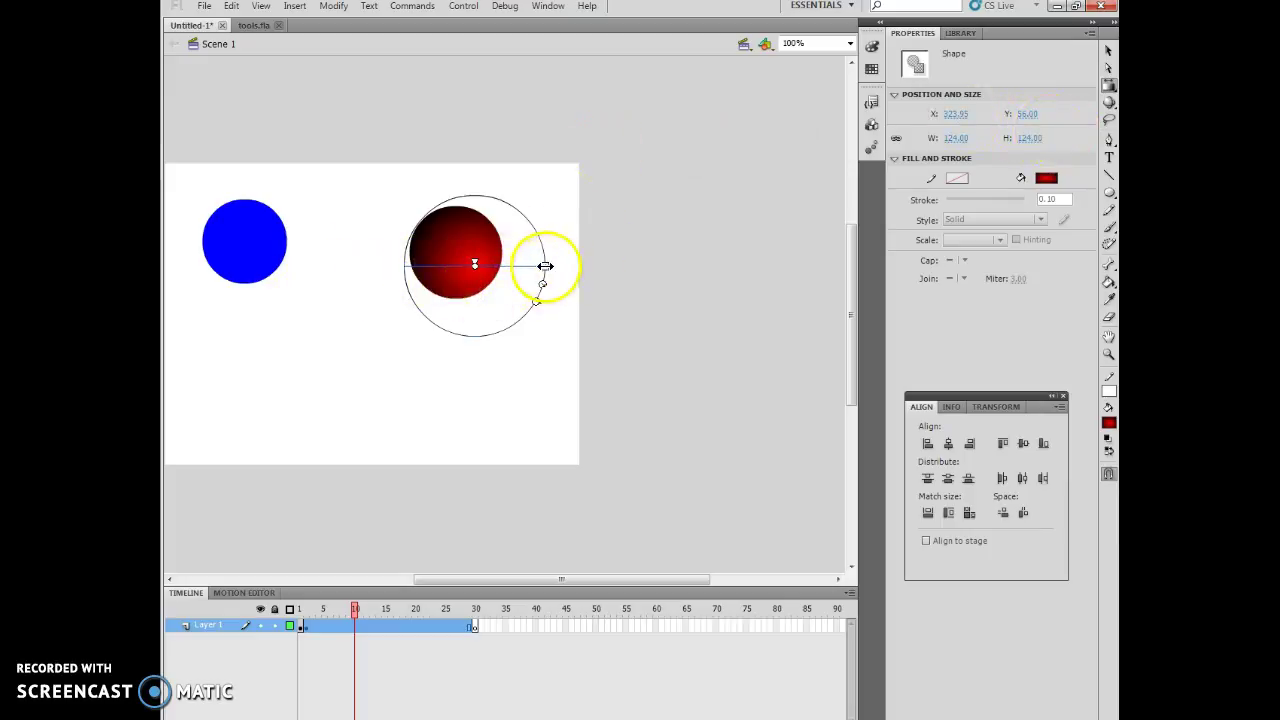
drag(544, 266, 416, 283)
drag(430, 285, 489, 211)
click(469, 366)
click(427, 230)
click(489, 326)
click(452, 234)
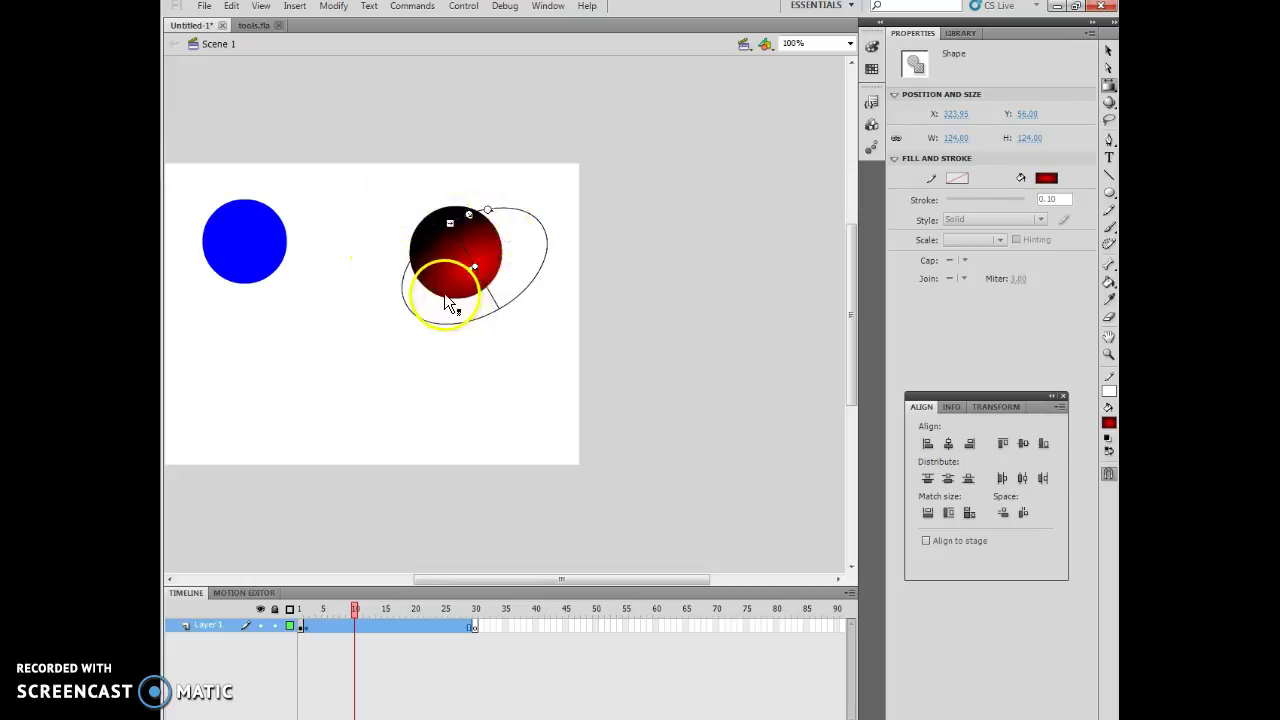
- Replace the circle's gradient fill with hex colour #006637
click(1108, 423)
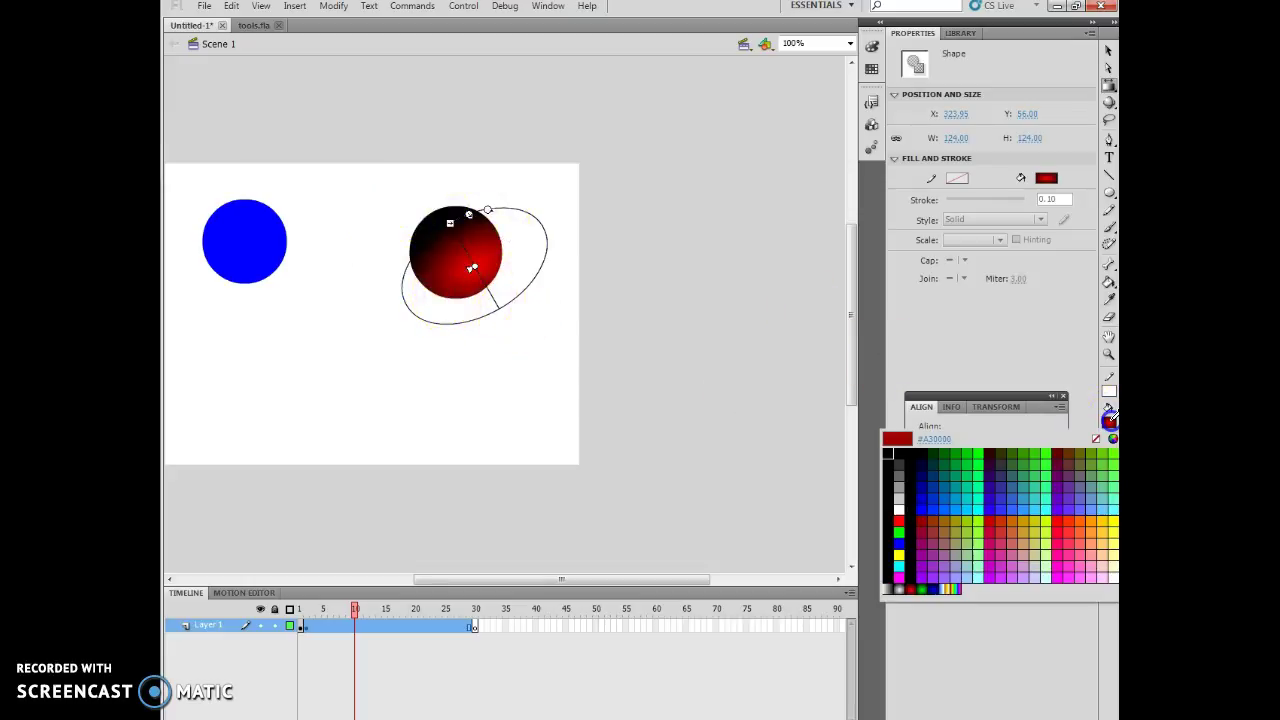
click(936, 438)
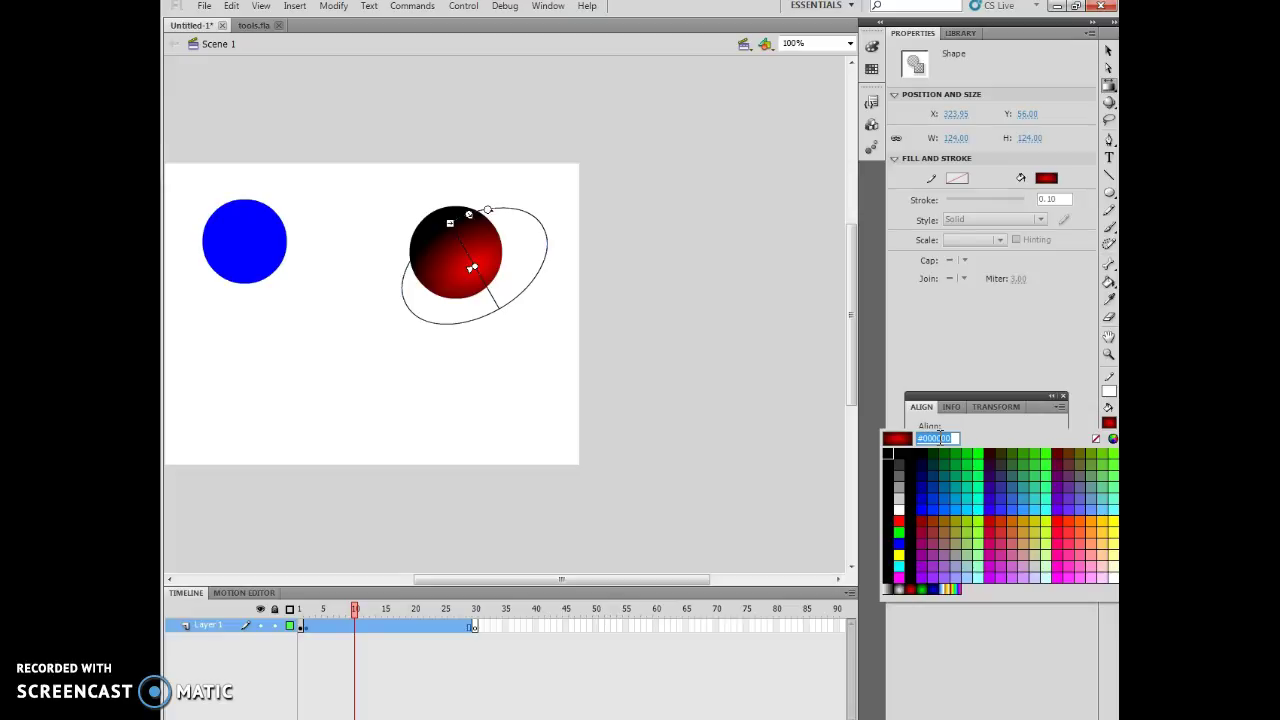
text(#006637)
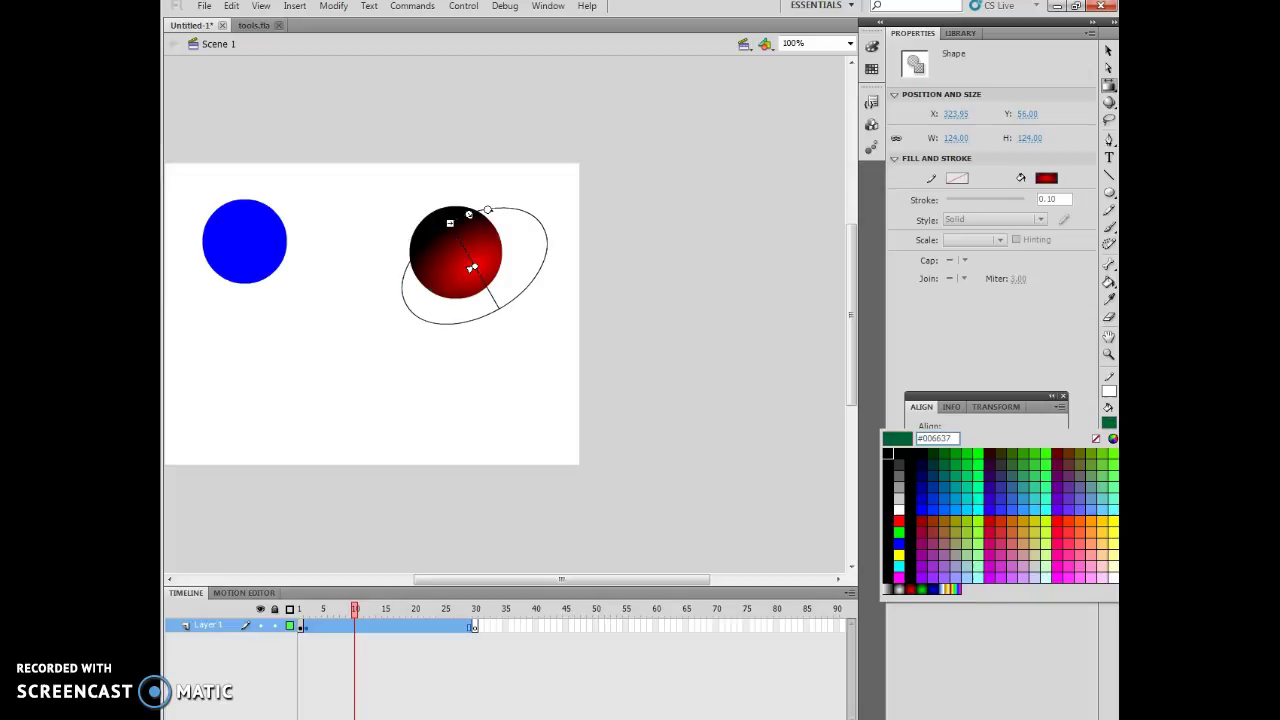
key(Return)
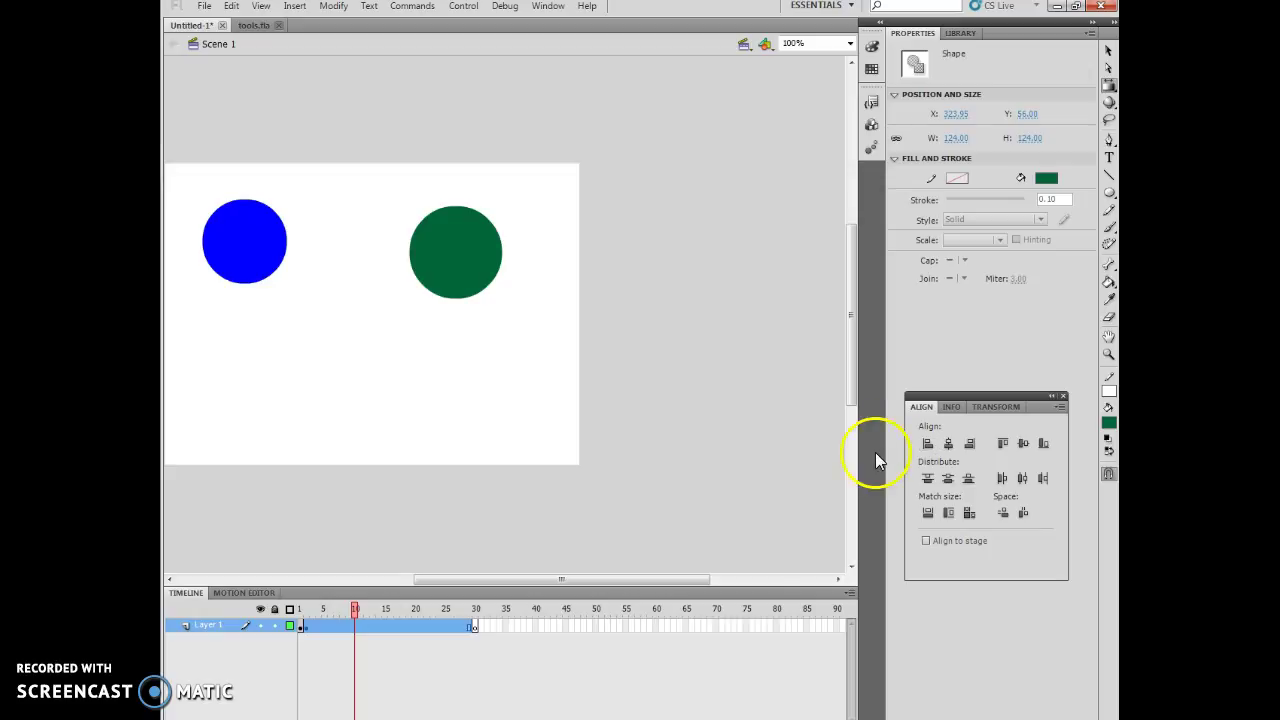
- Move the playhead to frame 15 and clear the stage selection
click(445, 609)
click(385, 609)
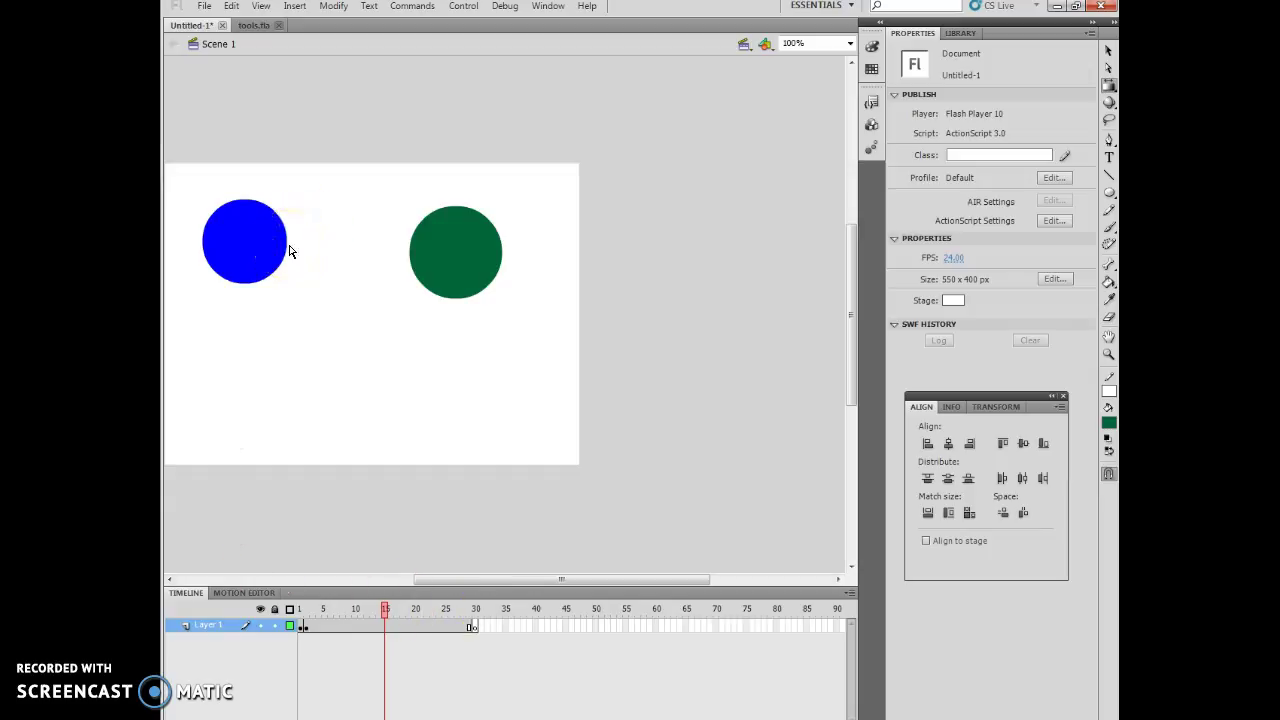
click(323, 252)
click(288, 300)
- Fill the blue circle with black using the Paint Bucket
click(1108, 421)
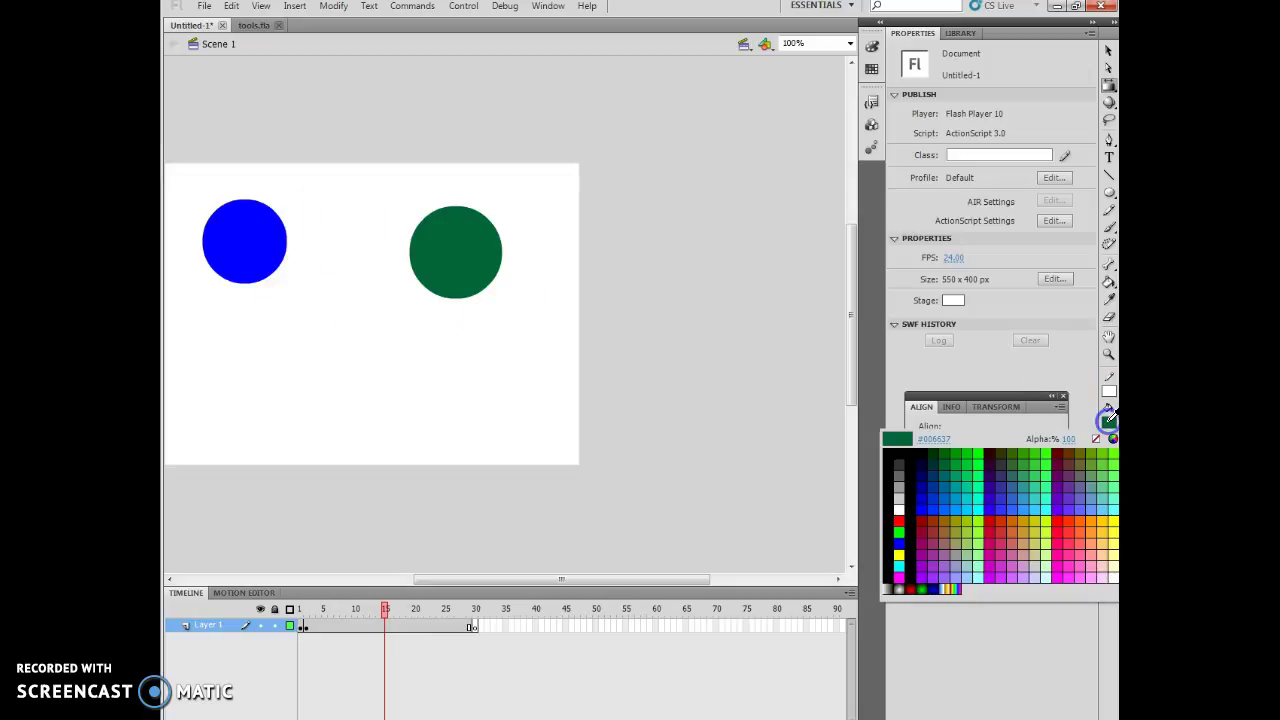
click(900, 461)
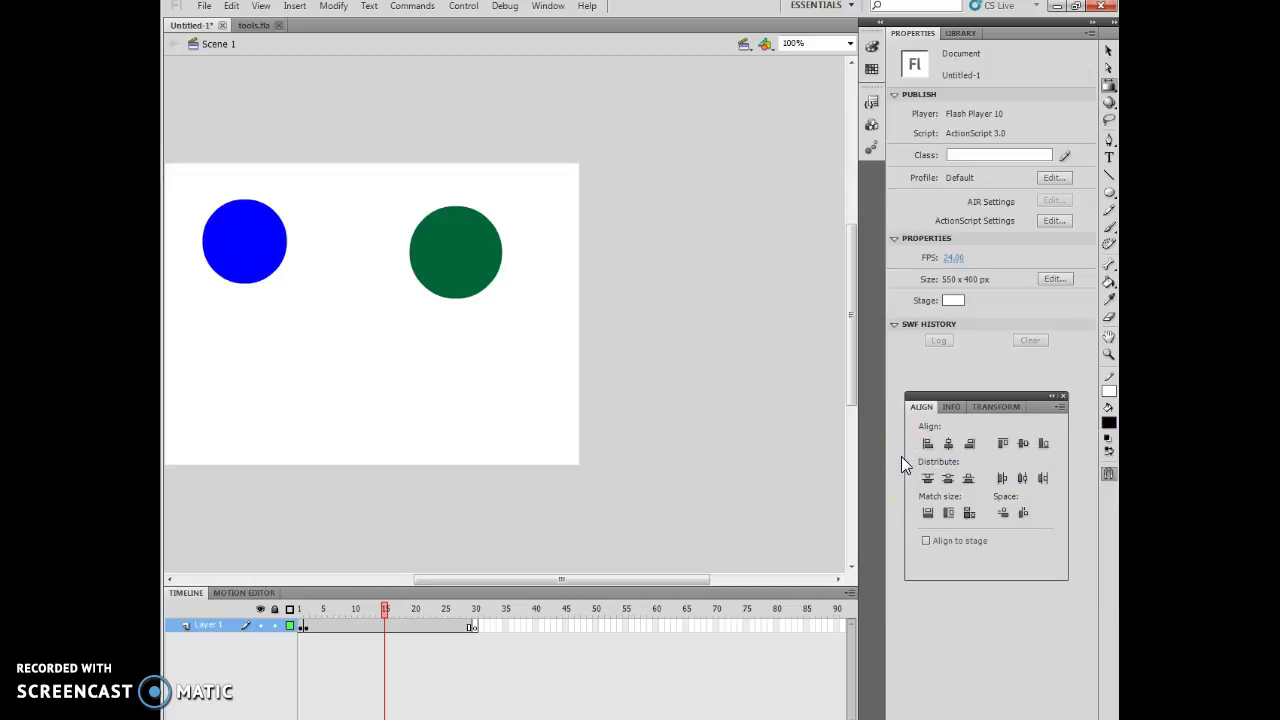
click(1003, 515)
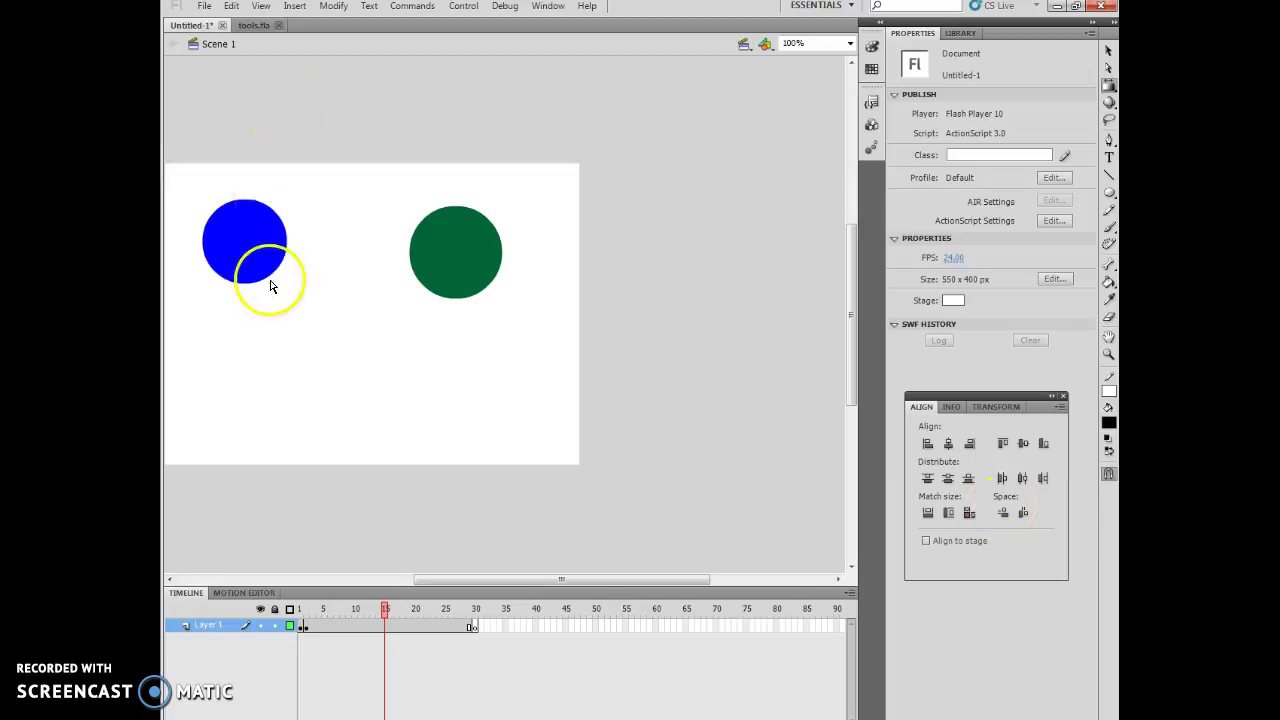
click(1108, 287)
click(249, 236)
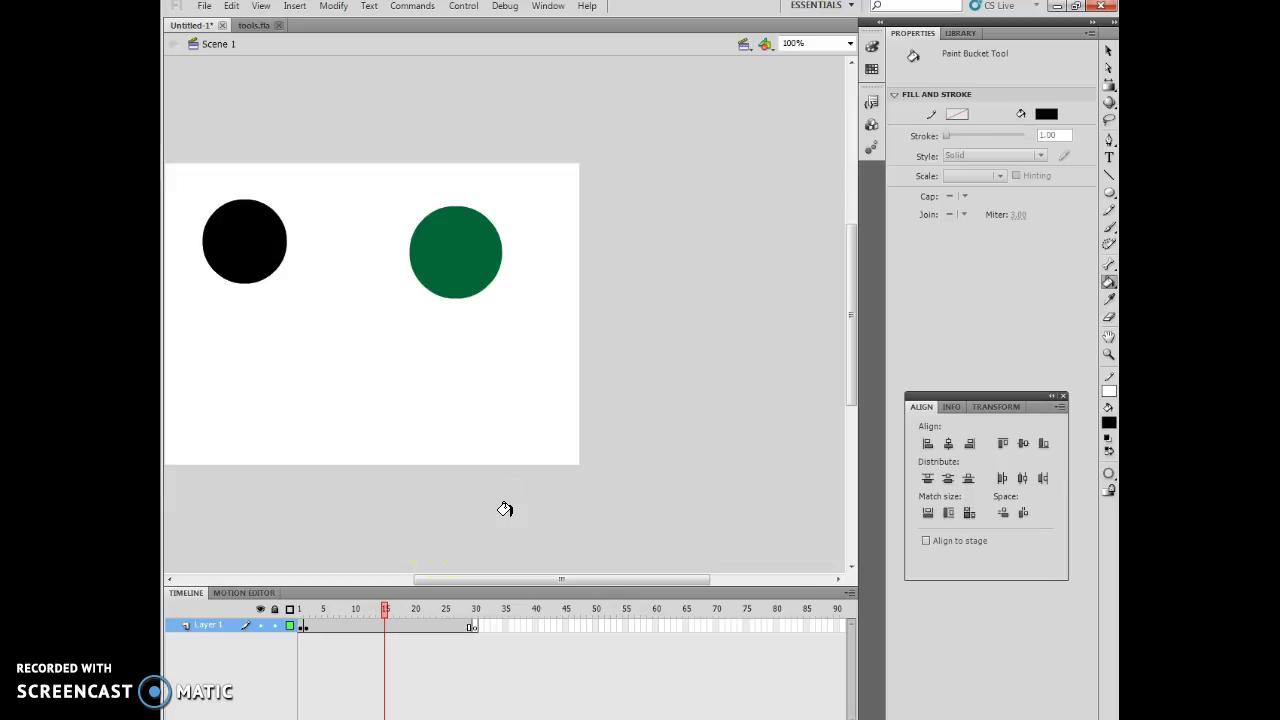
click(1108, 50)
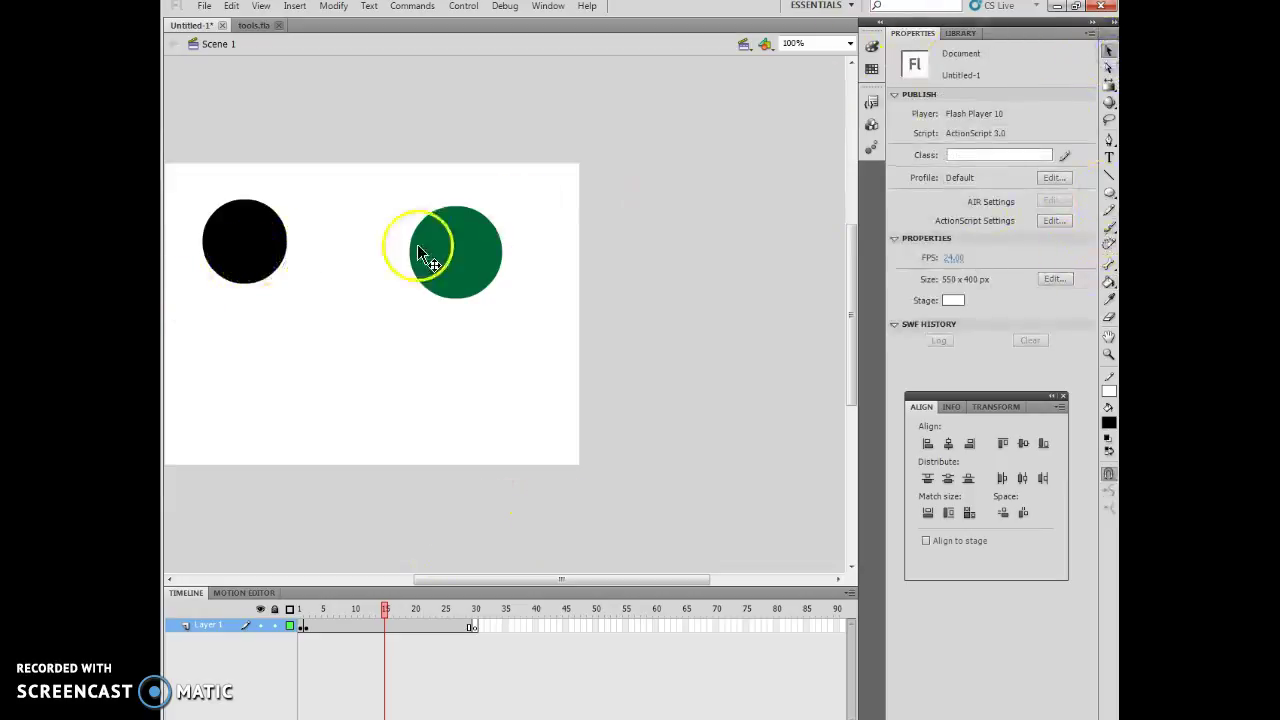
drag(325, 372, 271, 352)
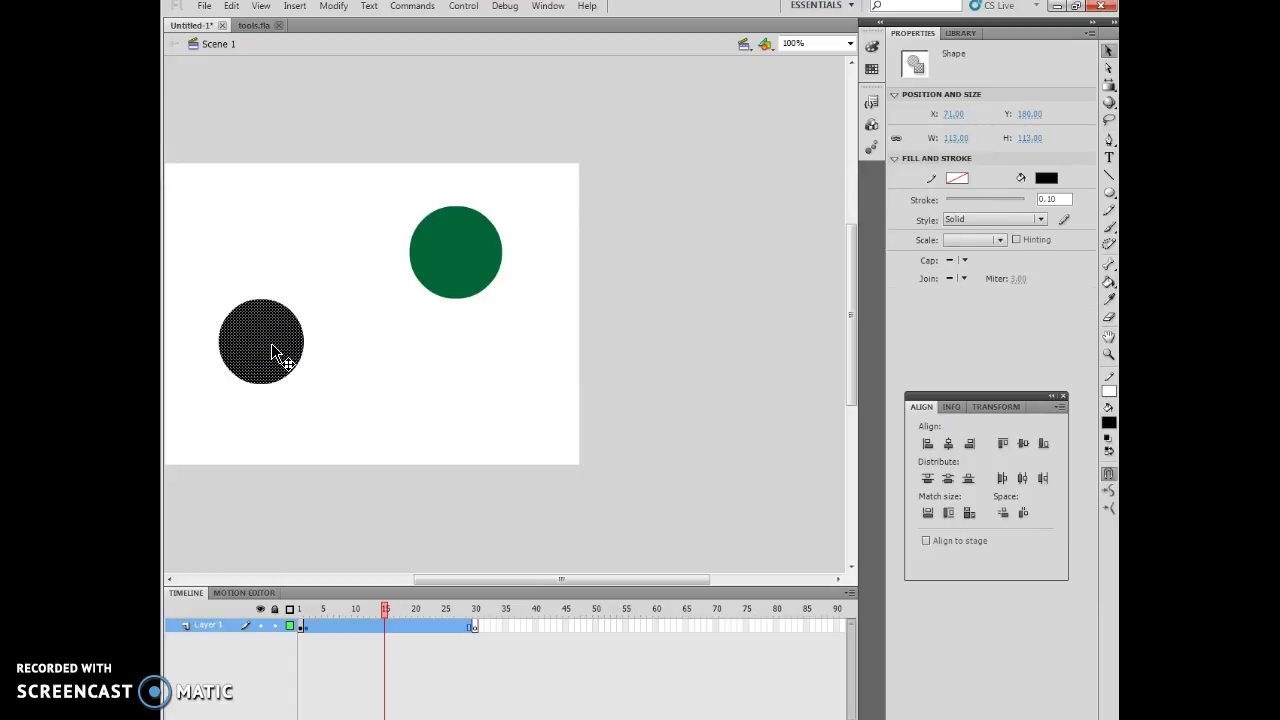
click(334, 7)
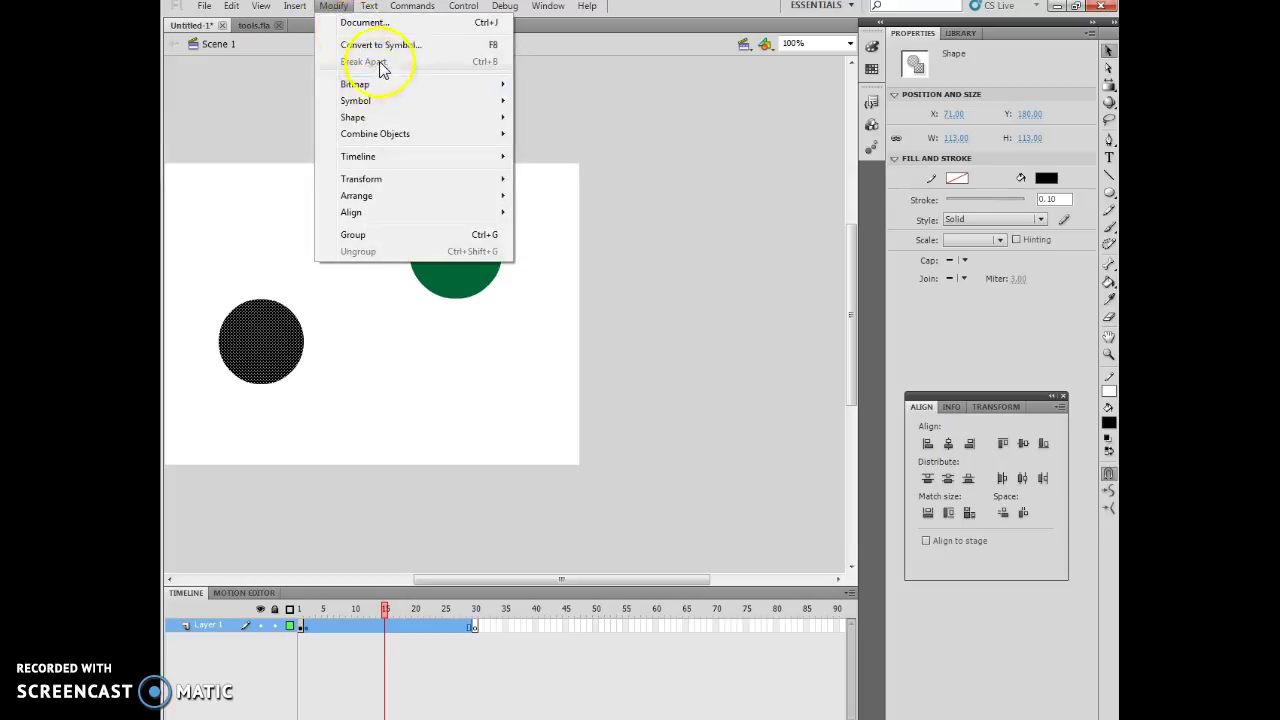
click(377, 383)
click(263, 337)
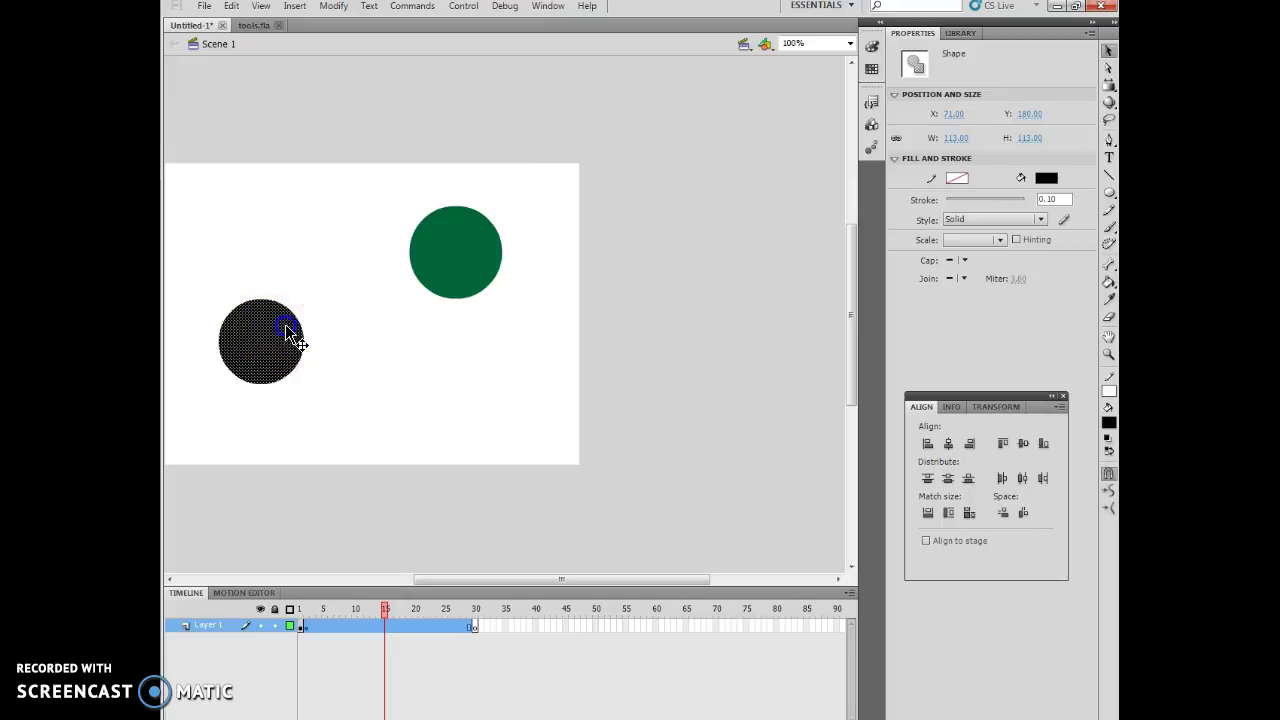
click(332, 294)
click(467, 259)
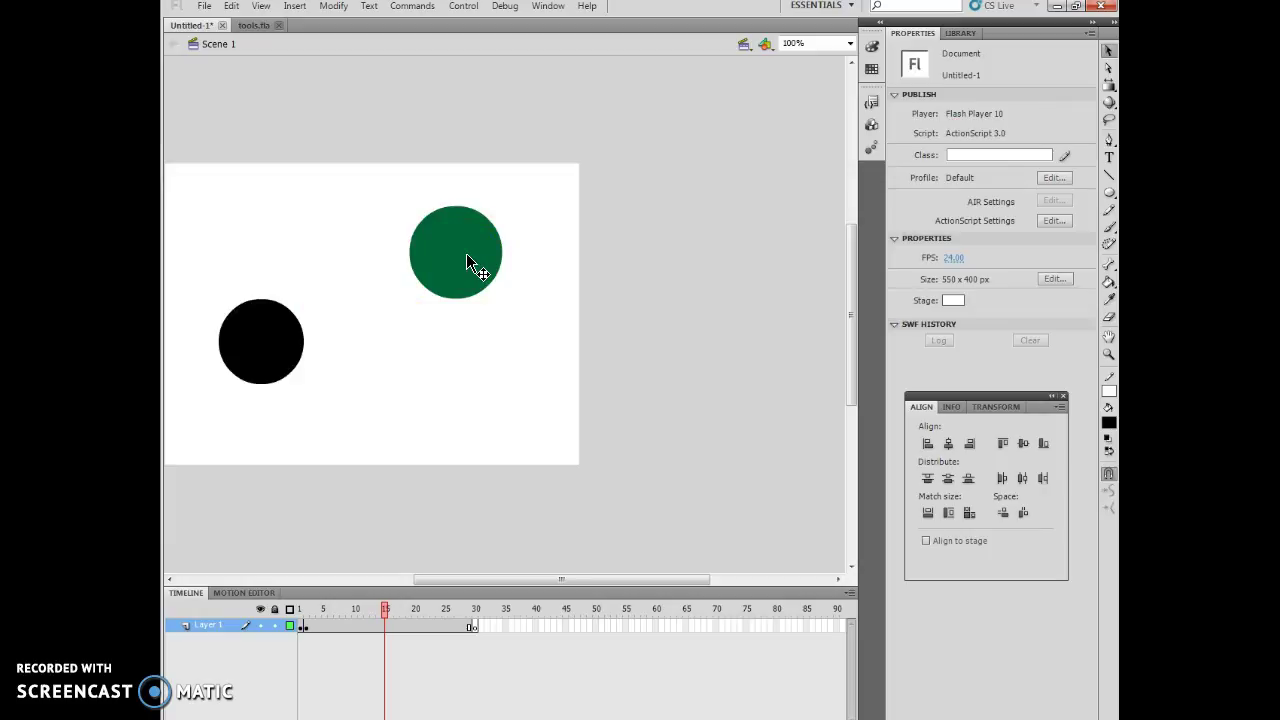
click(500, 251)
click(486, 149)
click(503, 250)
click(473, 240)
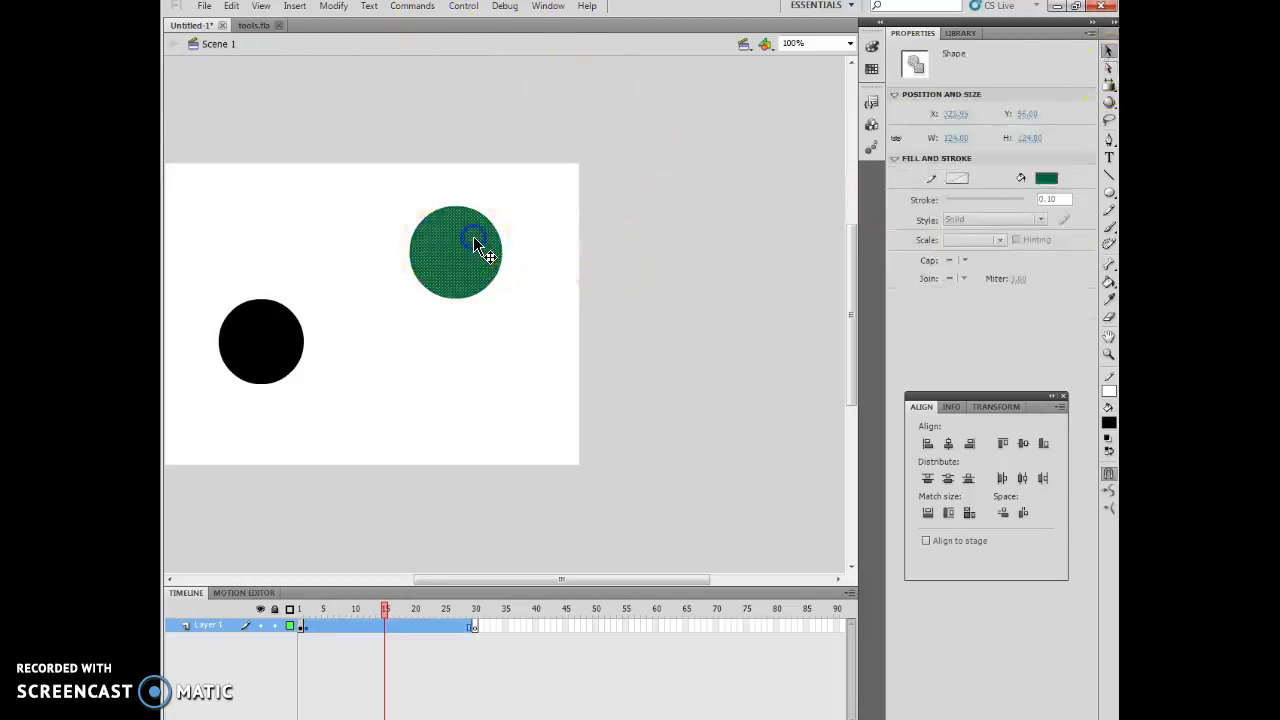
- Marquee-select the whole green circle and try moving it
click(331, 7)
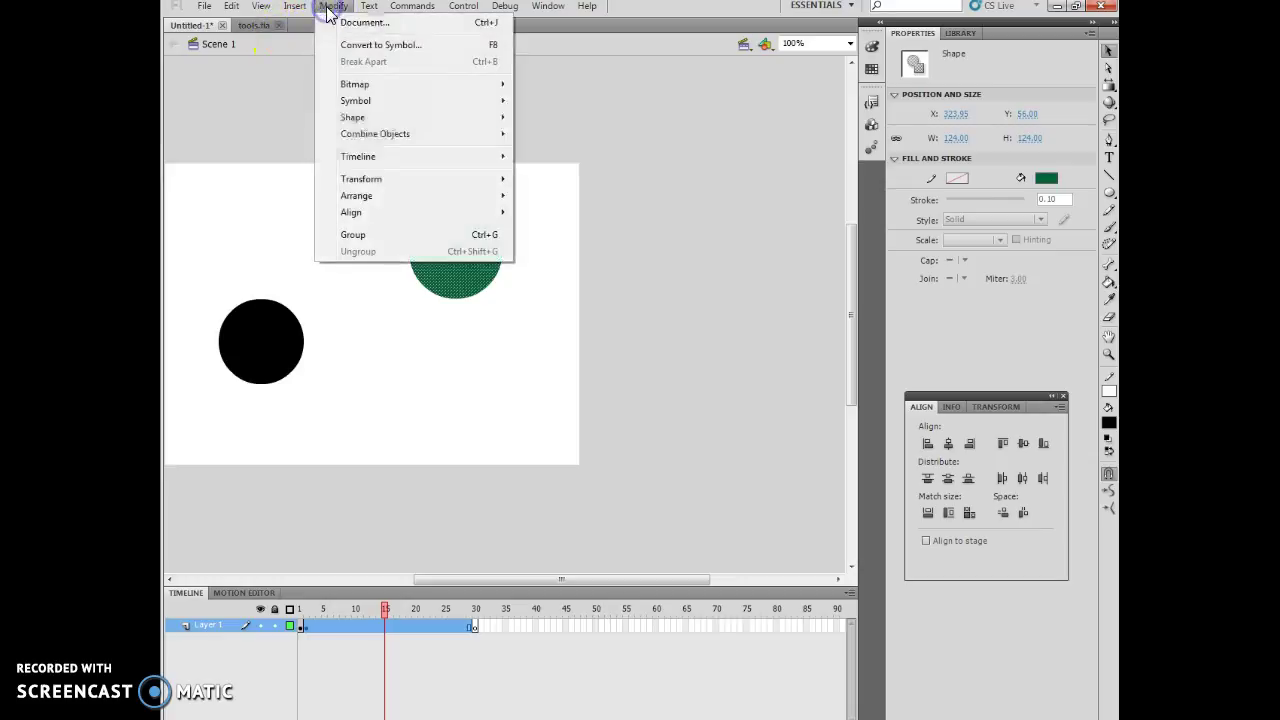
click(541, 315)
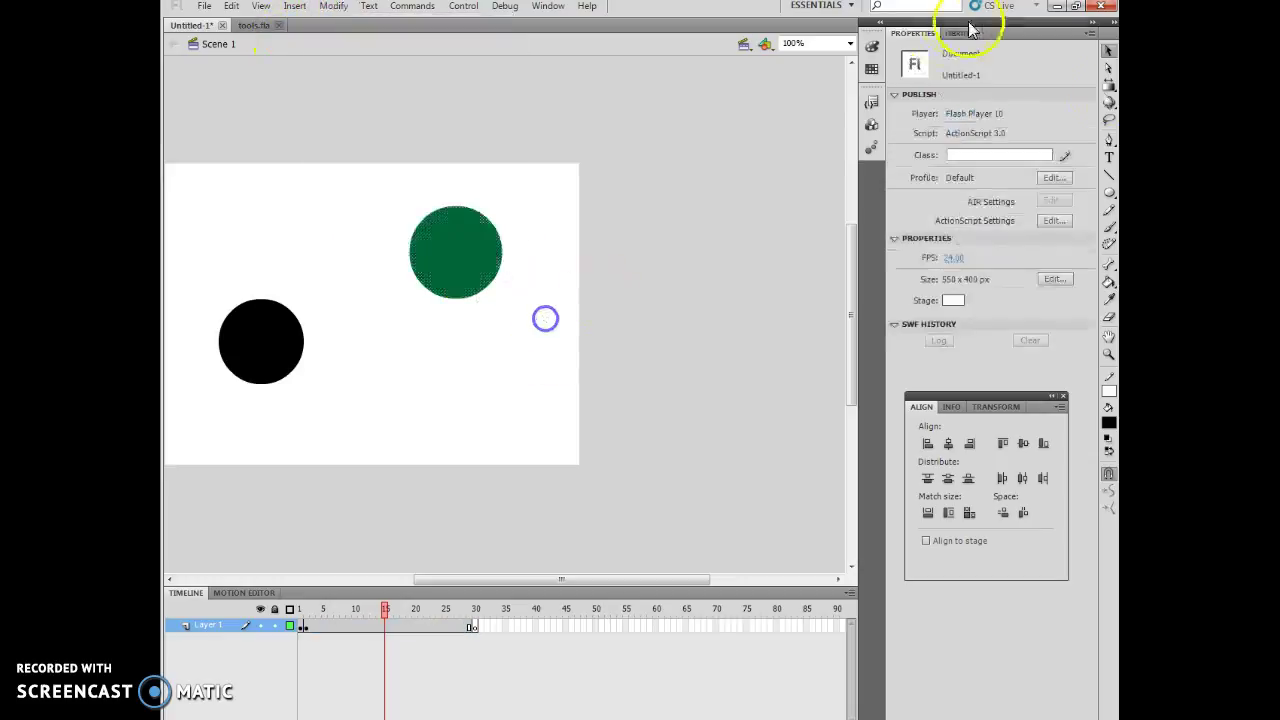
drag(374, 197, 560, 324)
drag(443, 262, 500, 282)
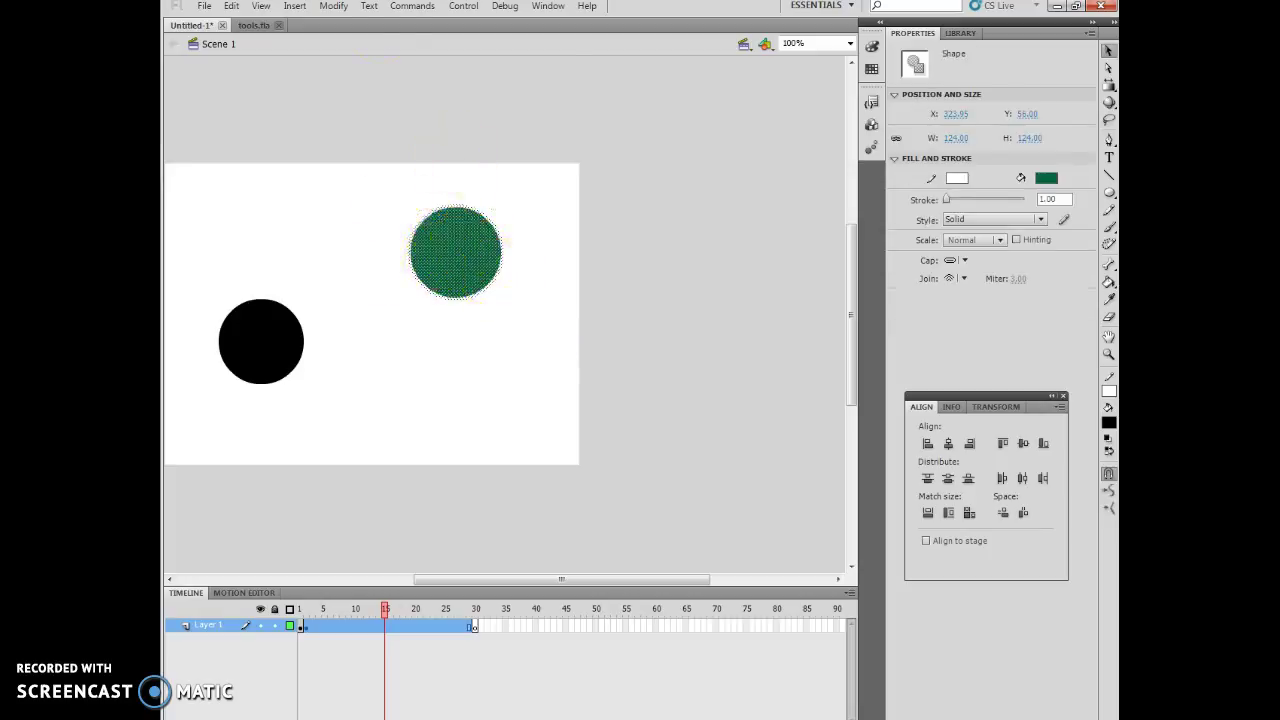
click(334, 6)
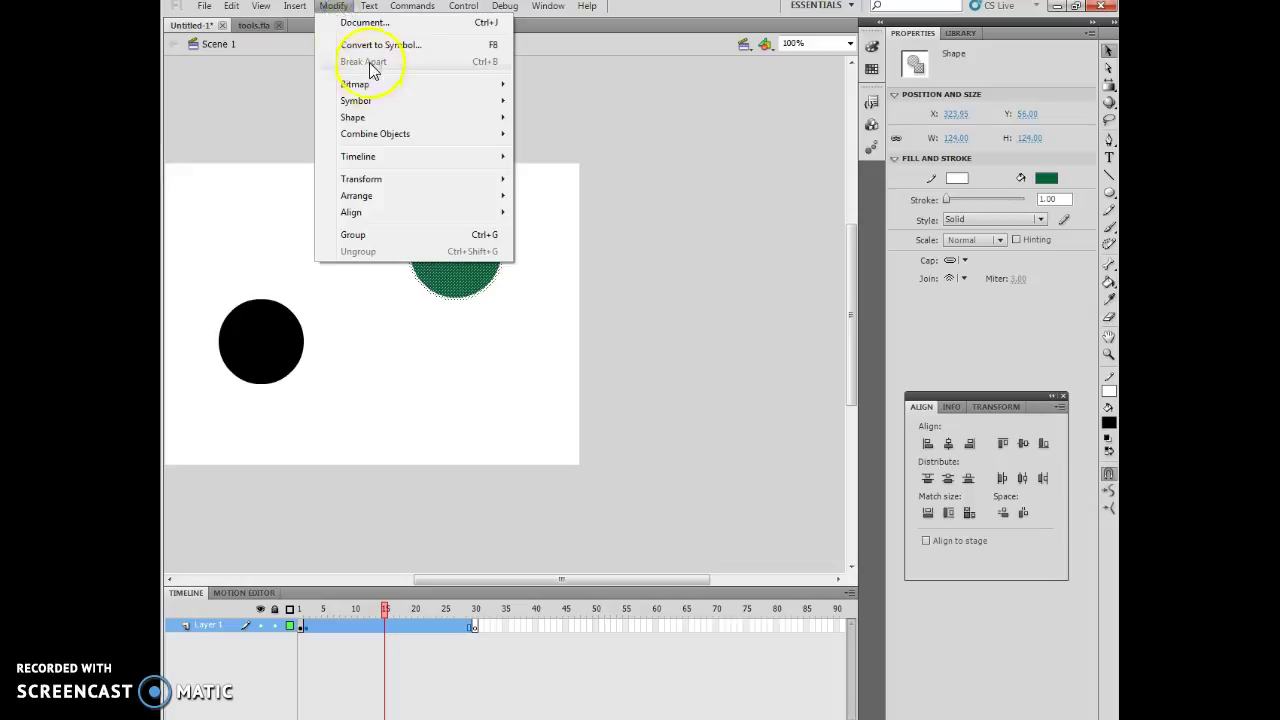
click(520, 340)
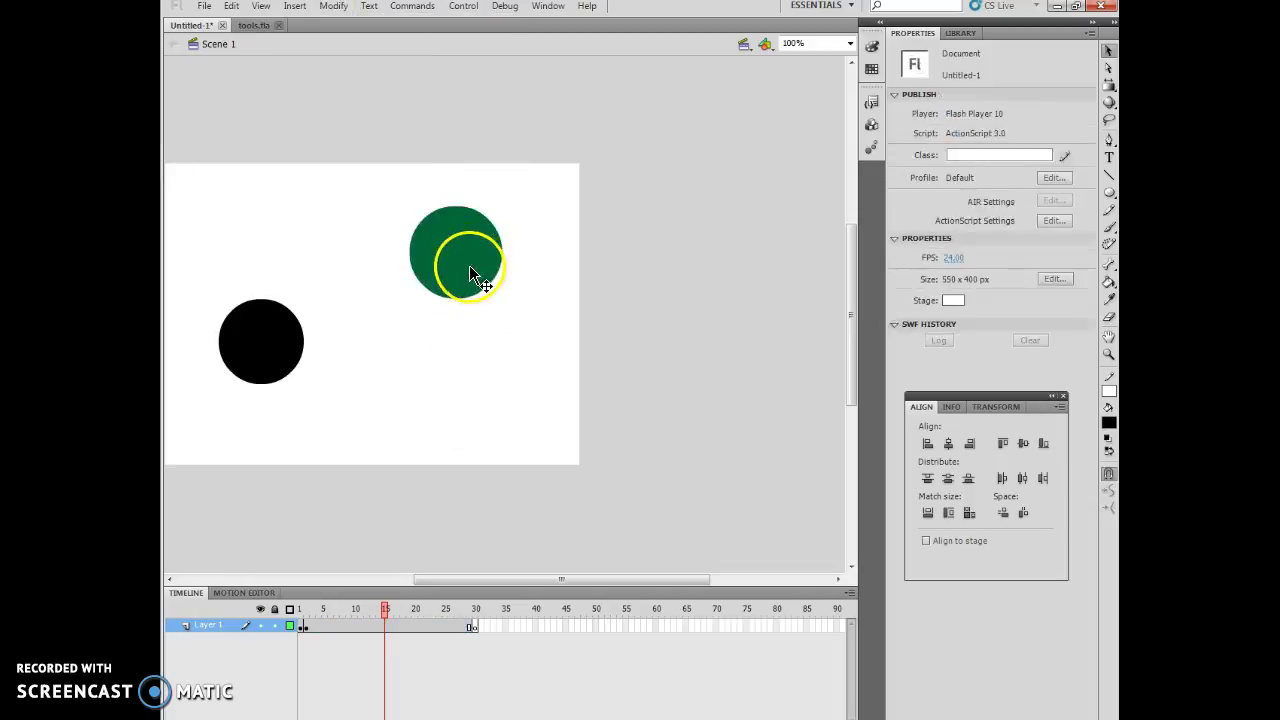
- Pan the stage slightly and drag the green circle down level with the black circle
click(1108, 337)
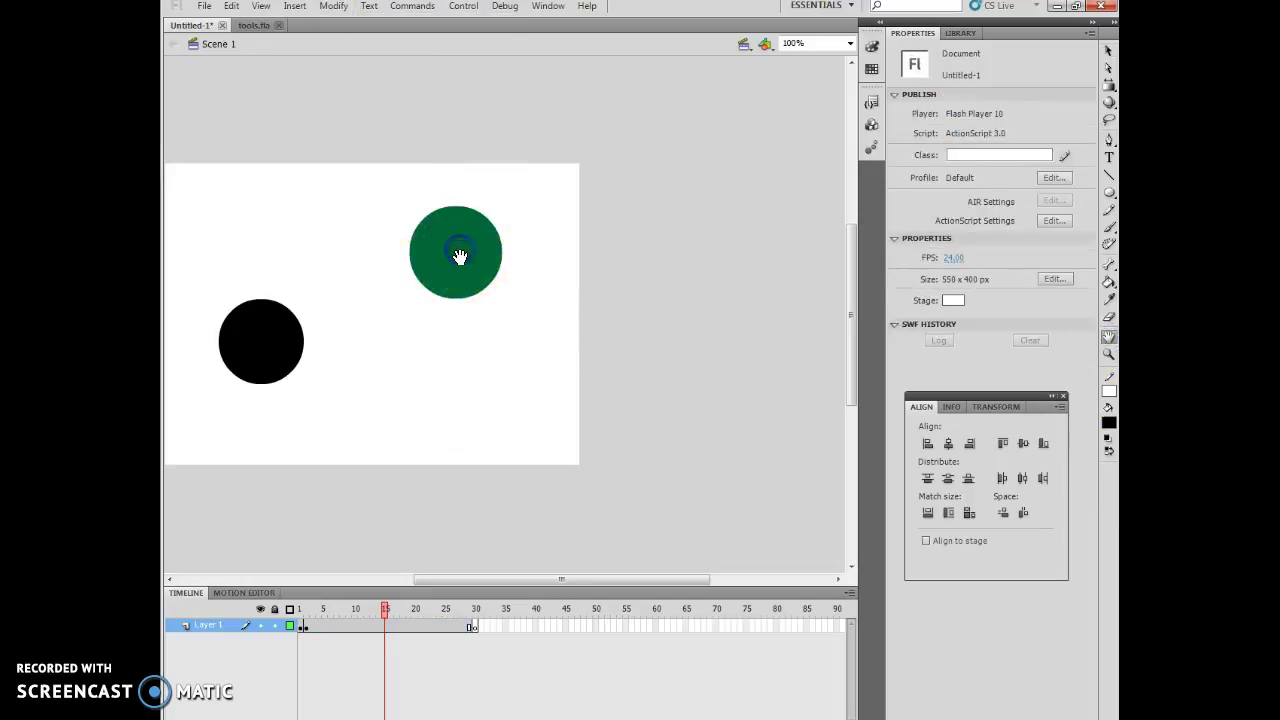
drag(459, 253, 530, 235)
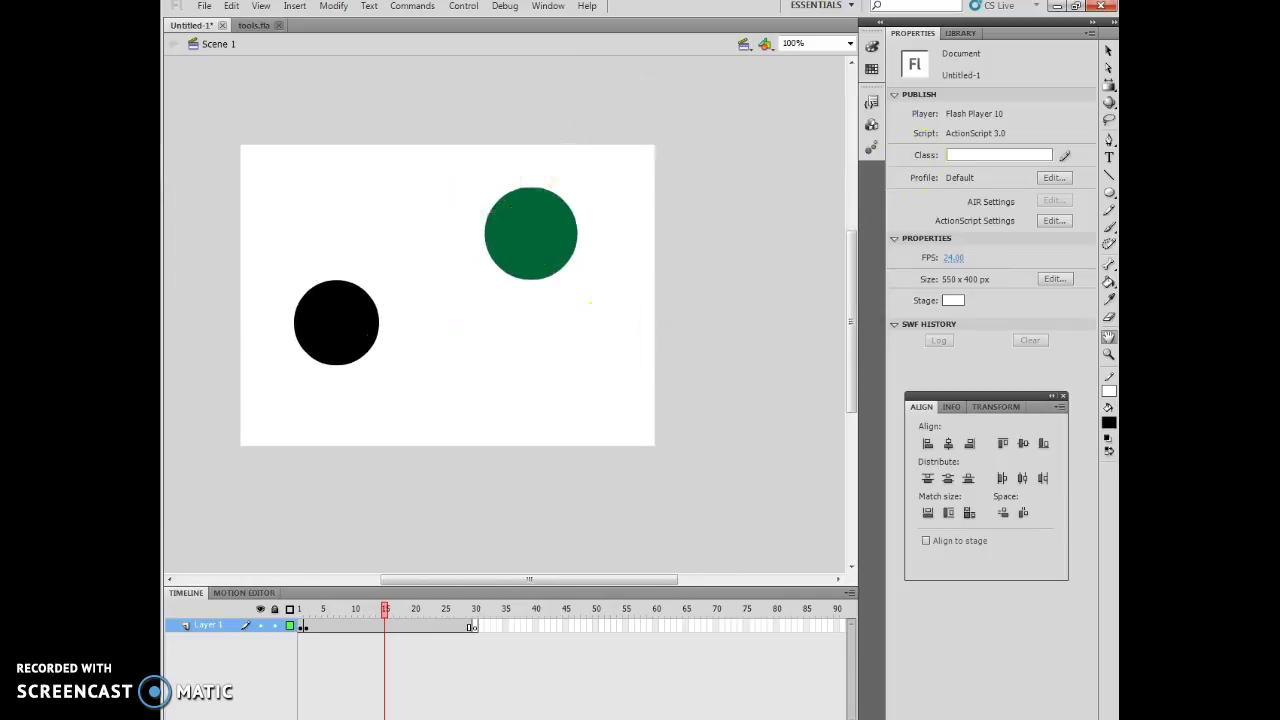
click(1107, 51)
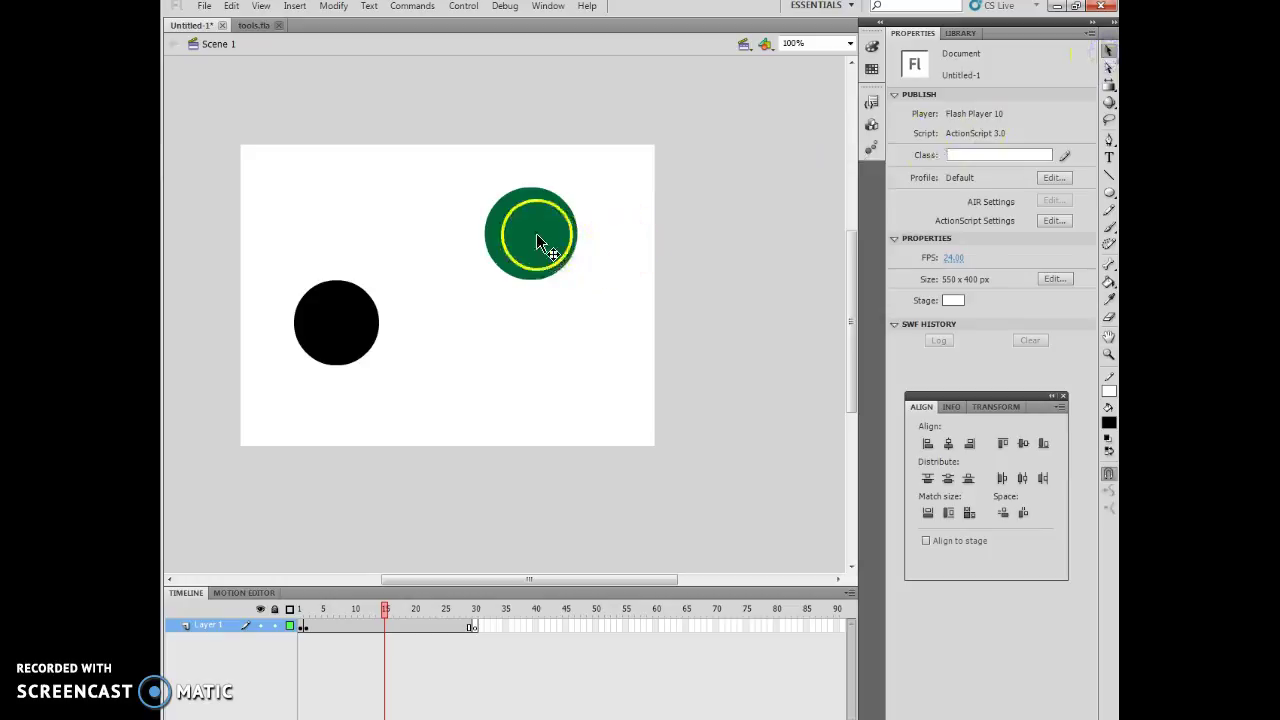
drag(540, 235, 524, 344)
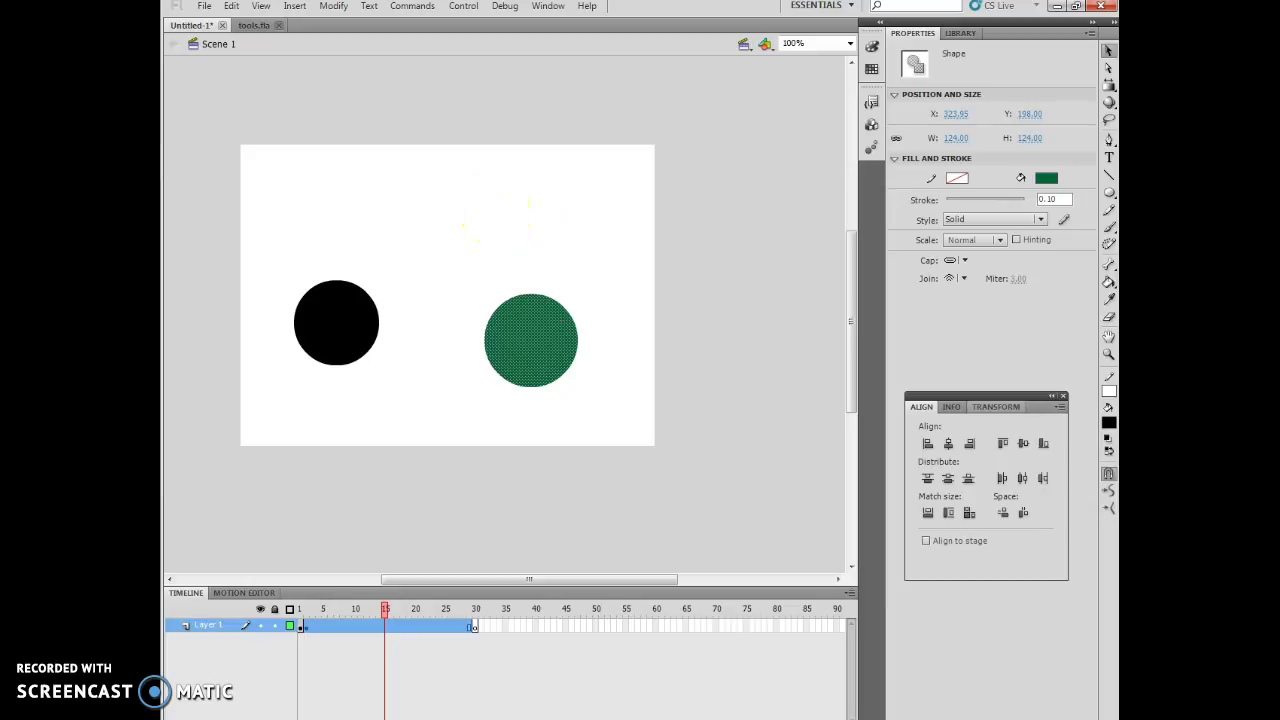
- Use the Ink Bottle Tool with a green stroke colour to outline the black circle's edge
click(1108, 390)
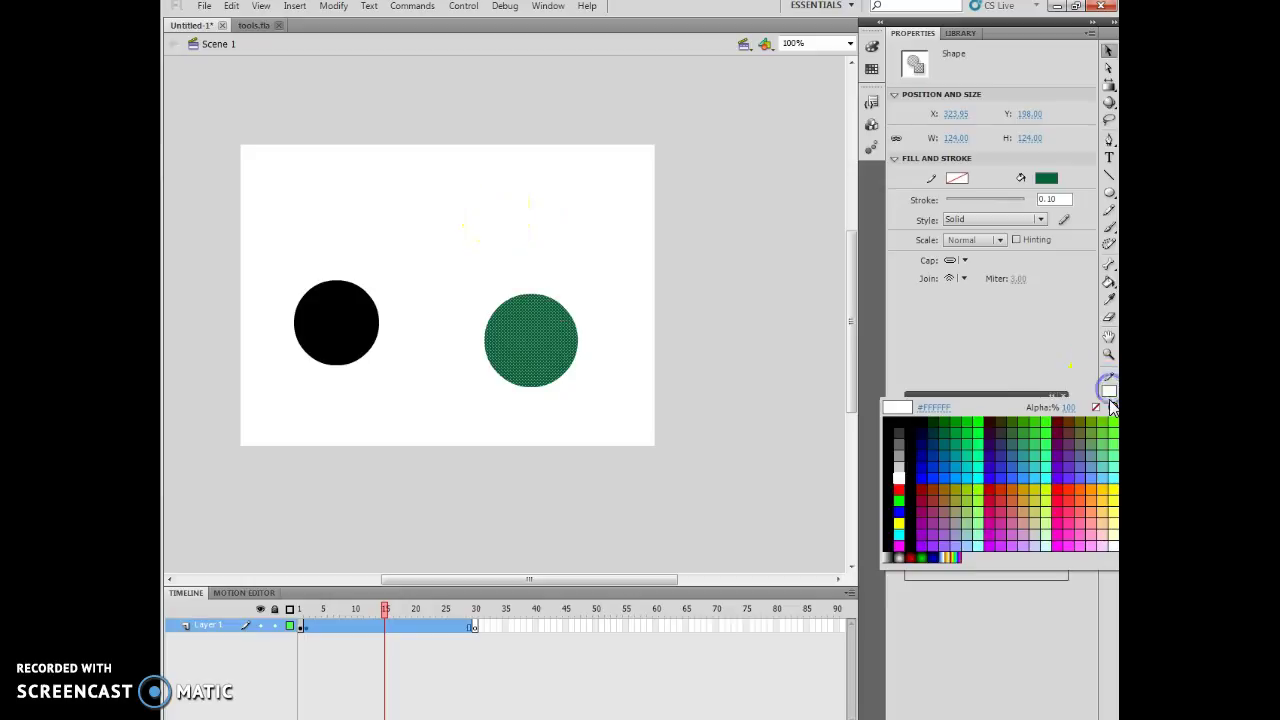
click(955, 430)
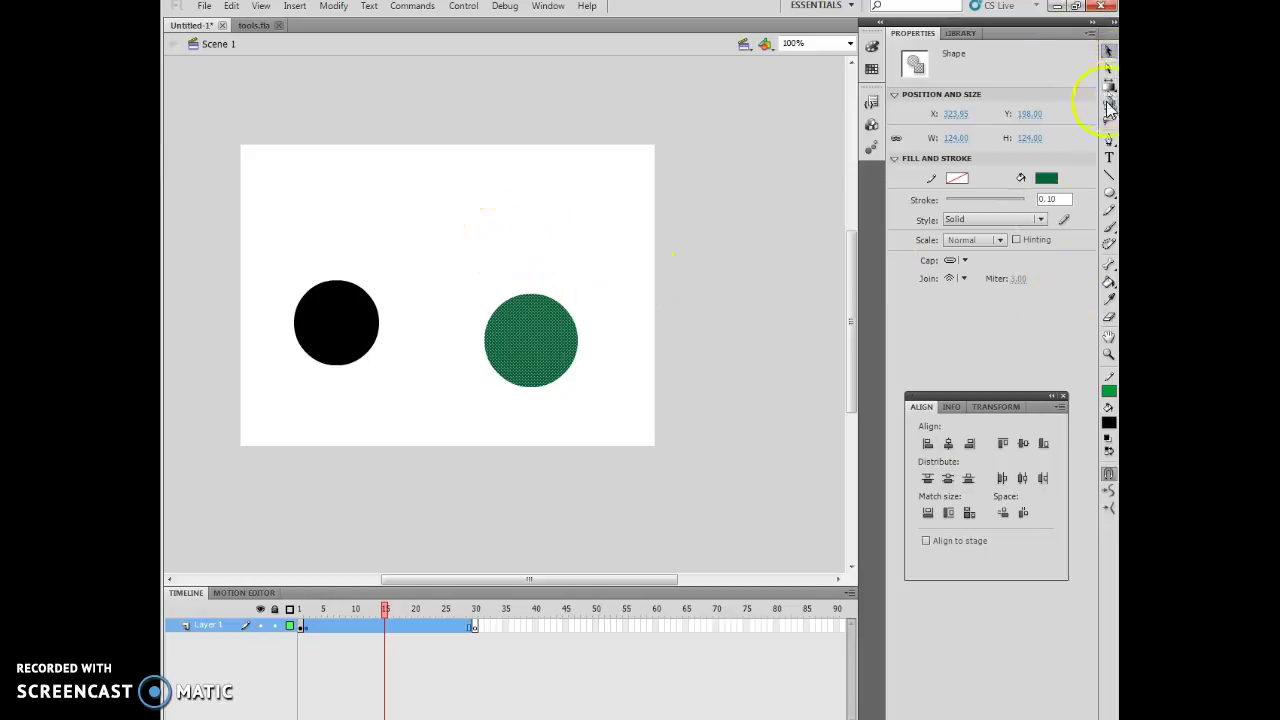
click(1108, 282)
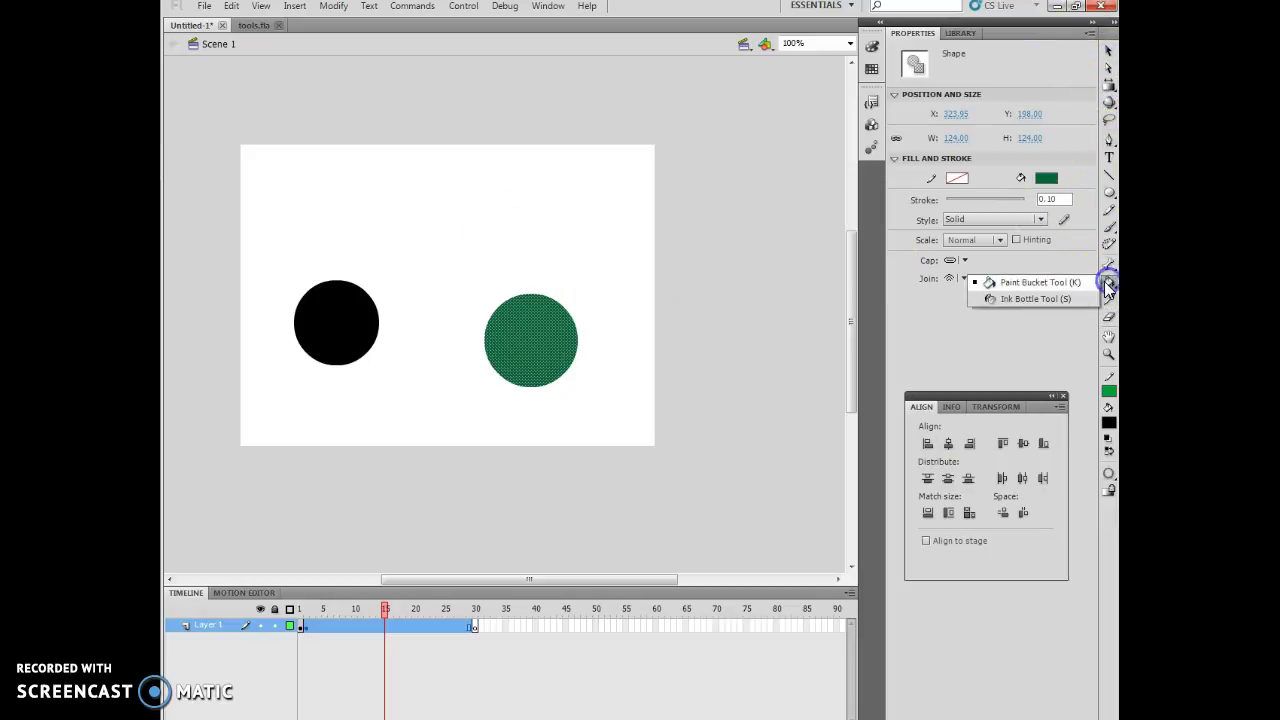
click(1036, 299)
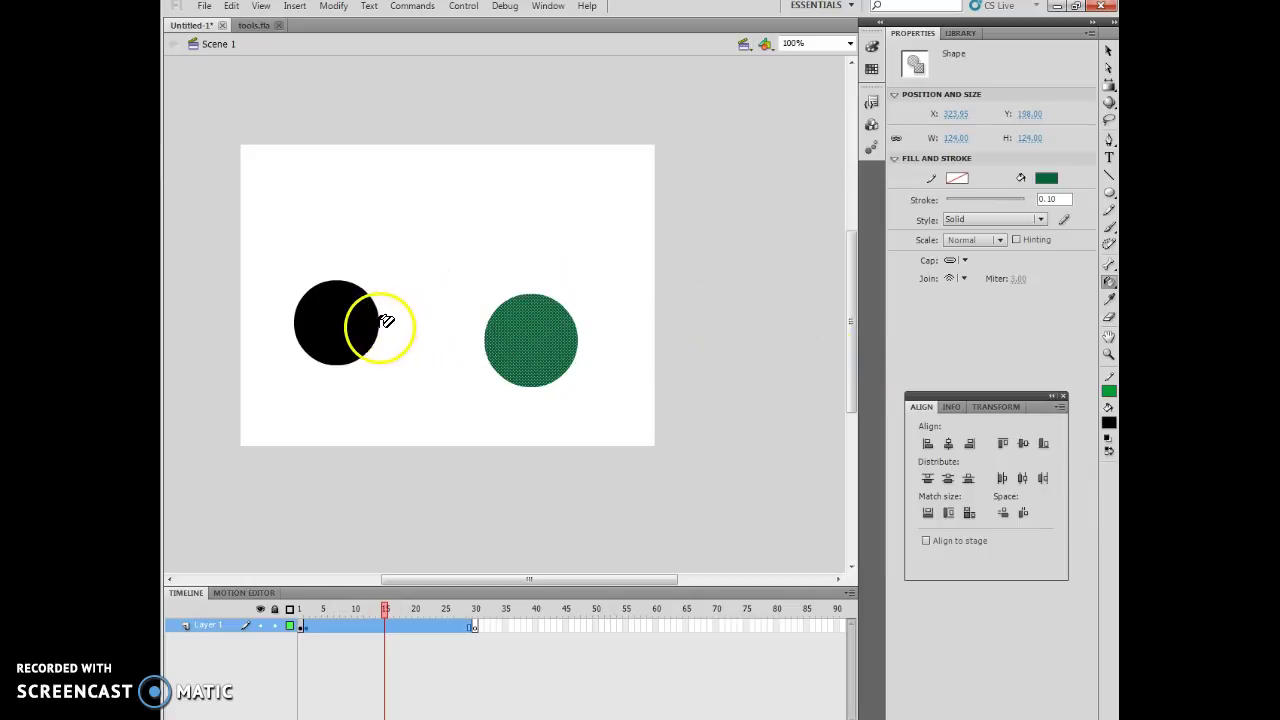
click(381, 323)
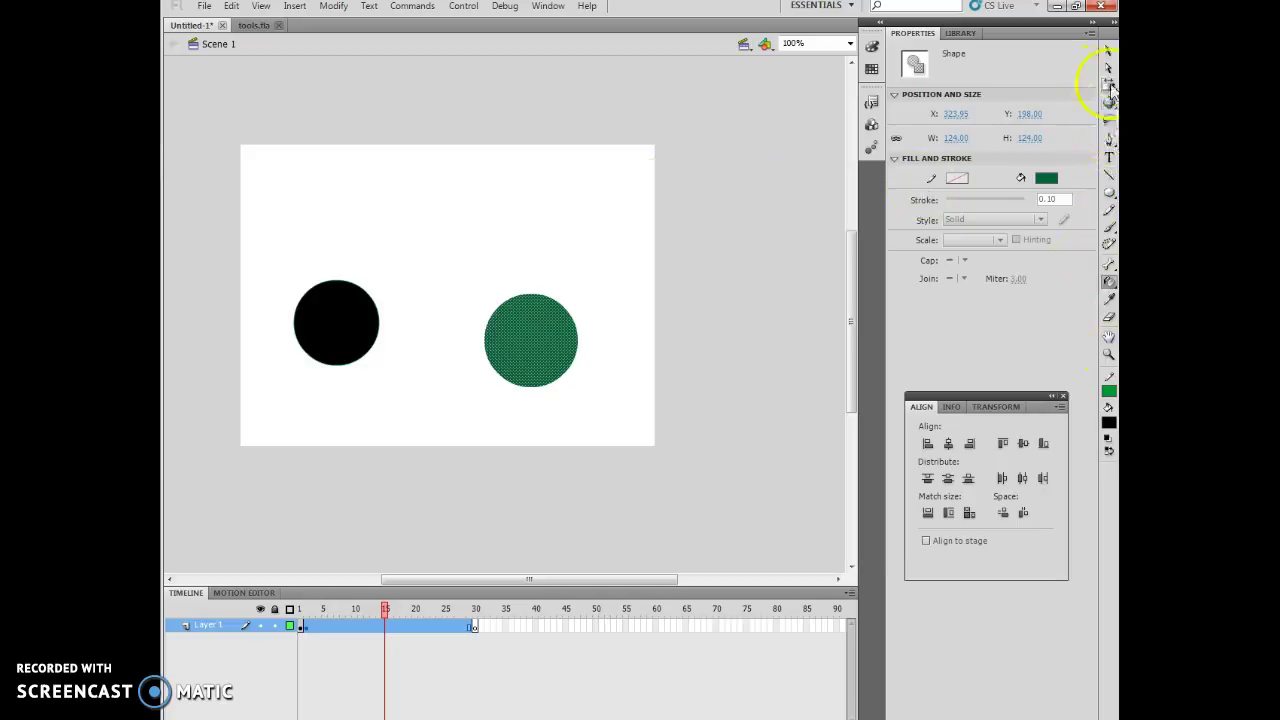
click(1108, 51)
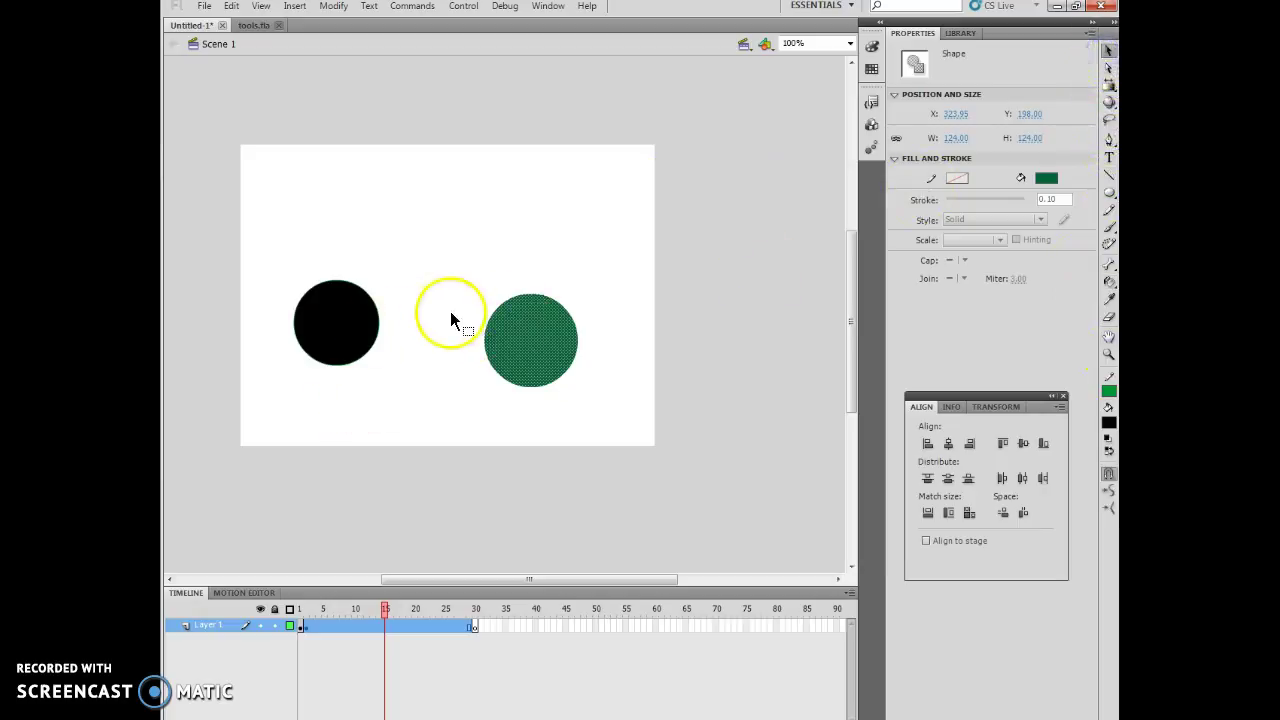
- Drag the black circle's fill up and to the right, leaving its green outline ring in place
click(351, 320)
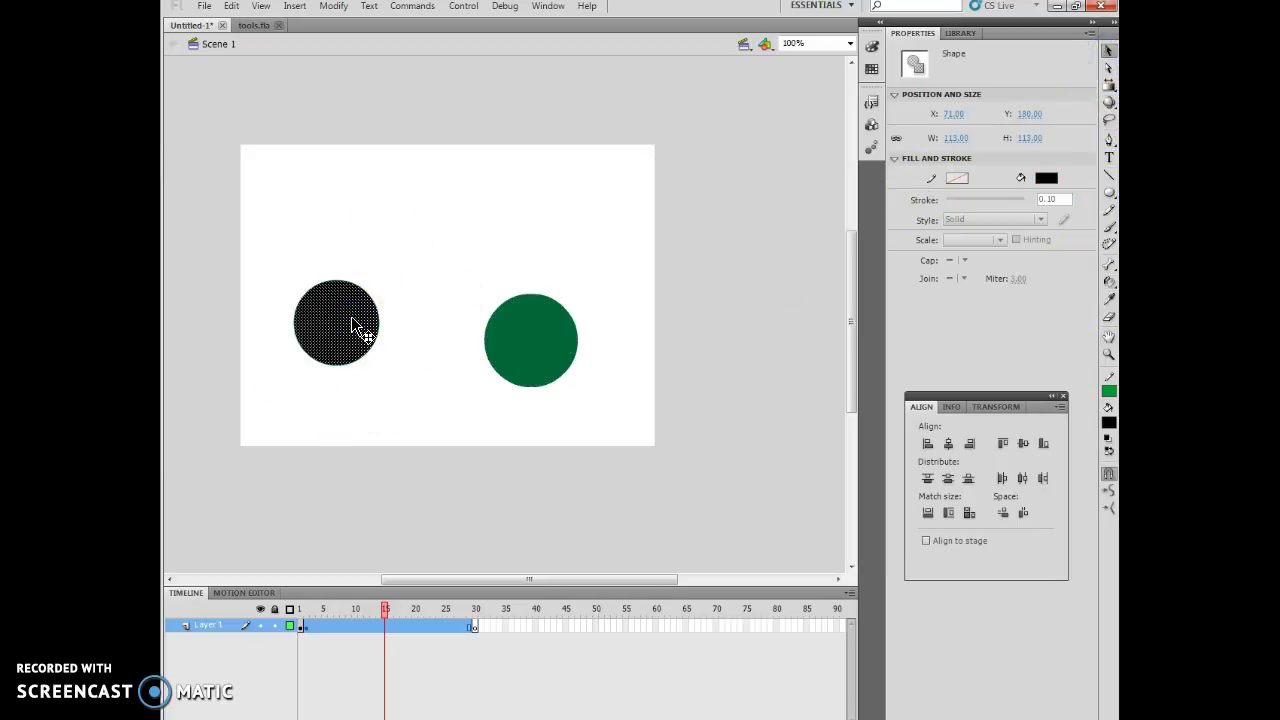
drag(351, 316, 421, 243)
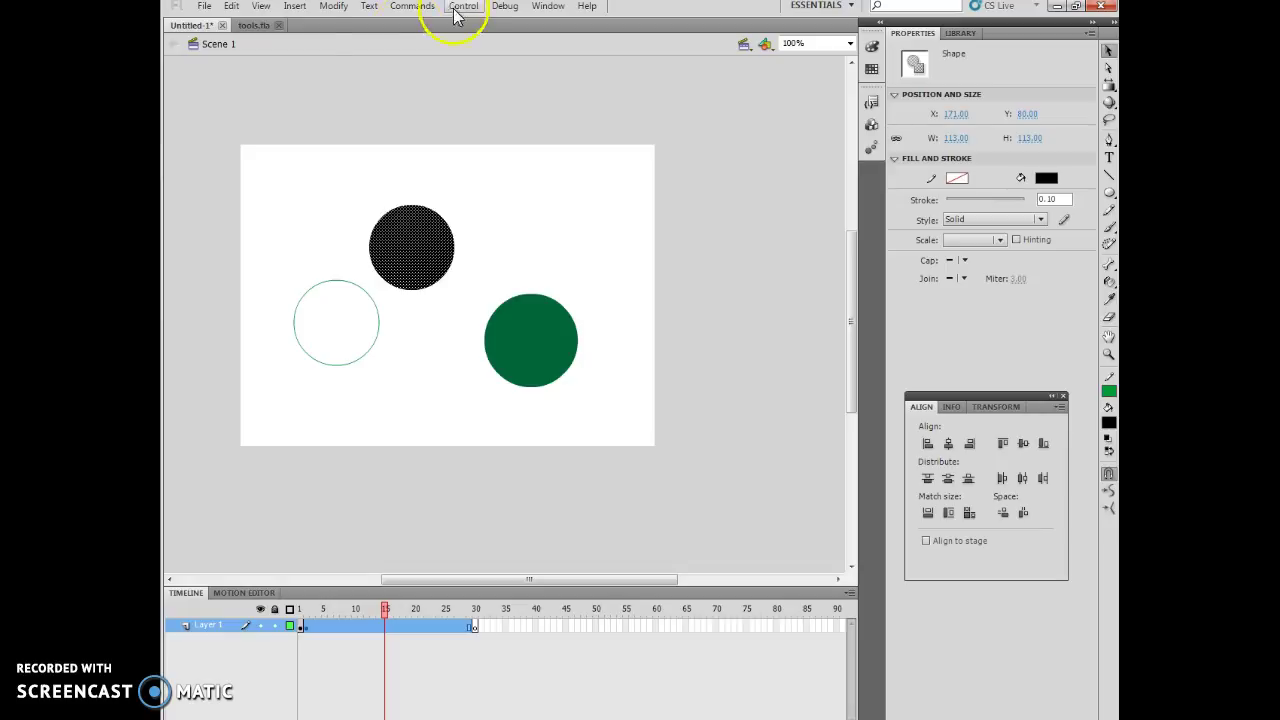
click(334, 6)
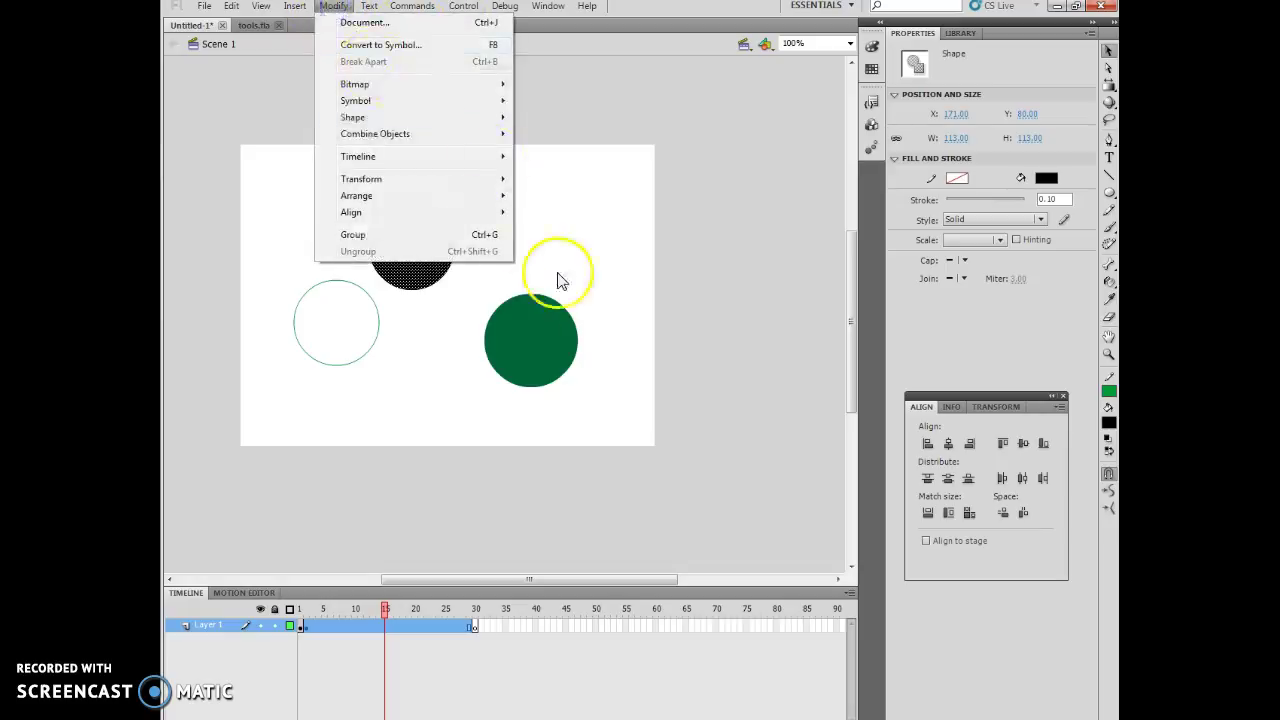
click(388, 308)
click(323, 391)
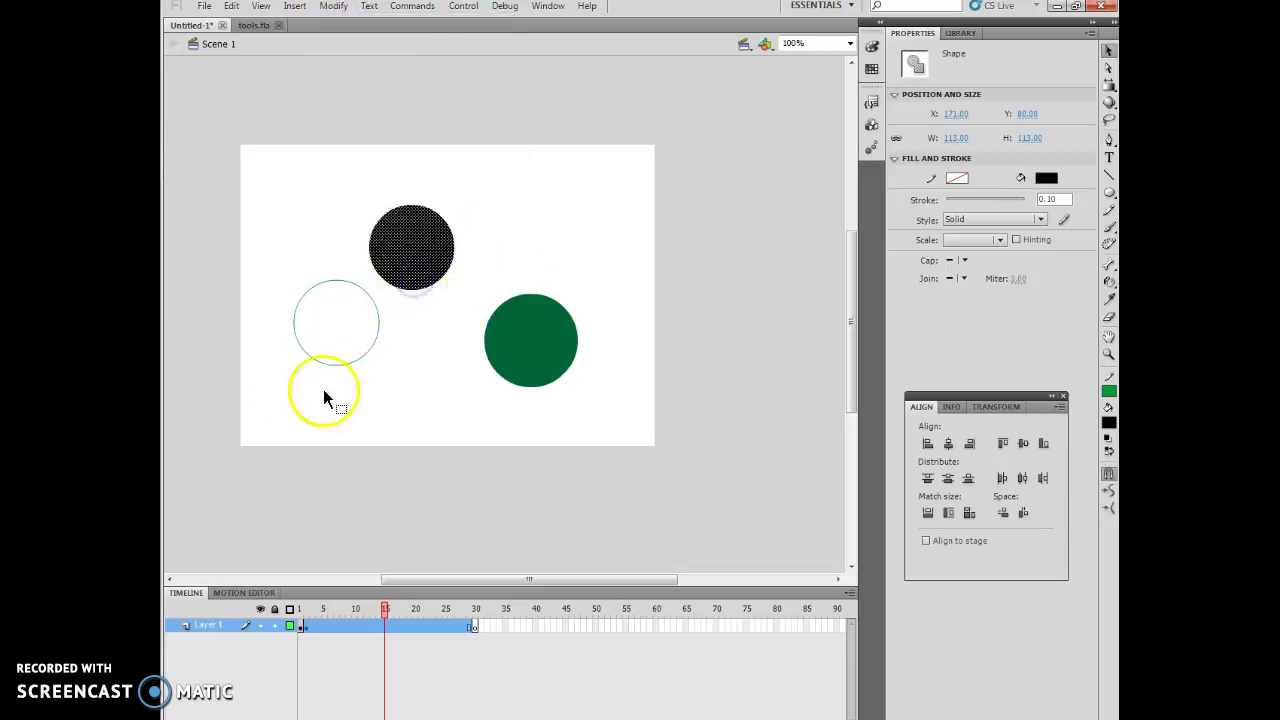
click(420, 257)
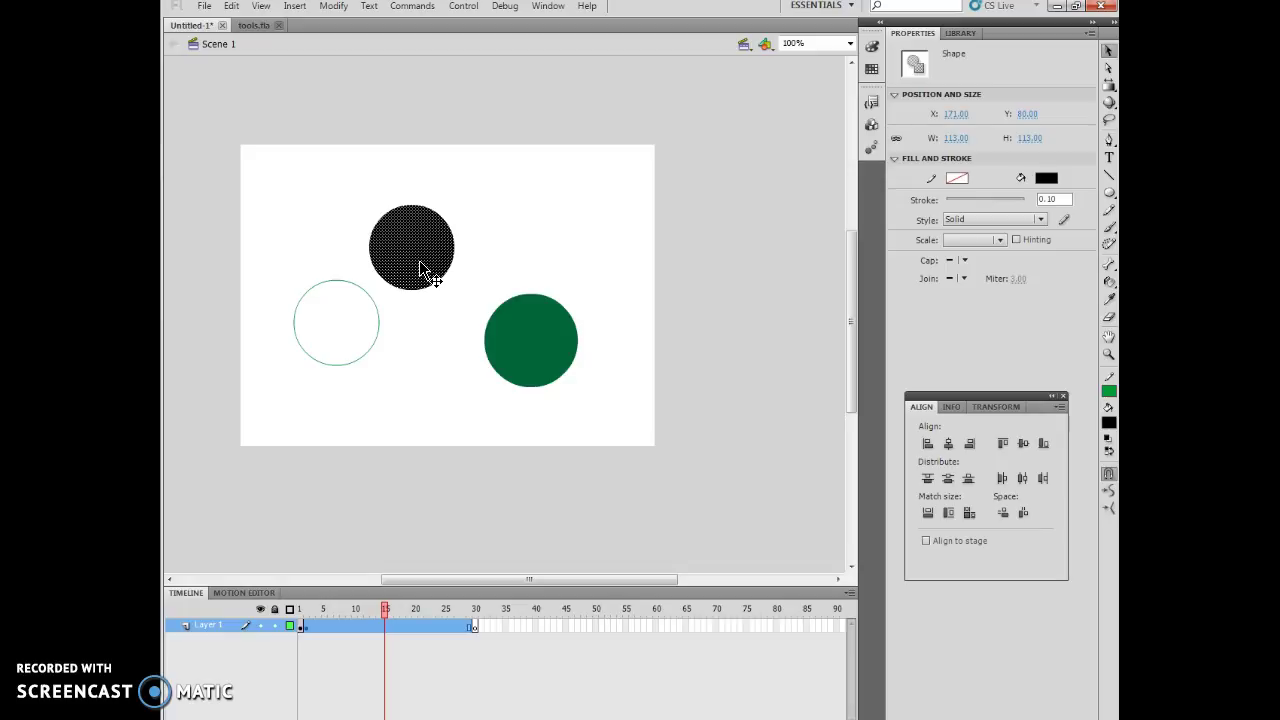
click(300, 610)
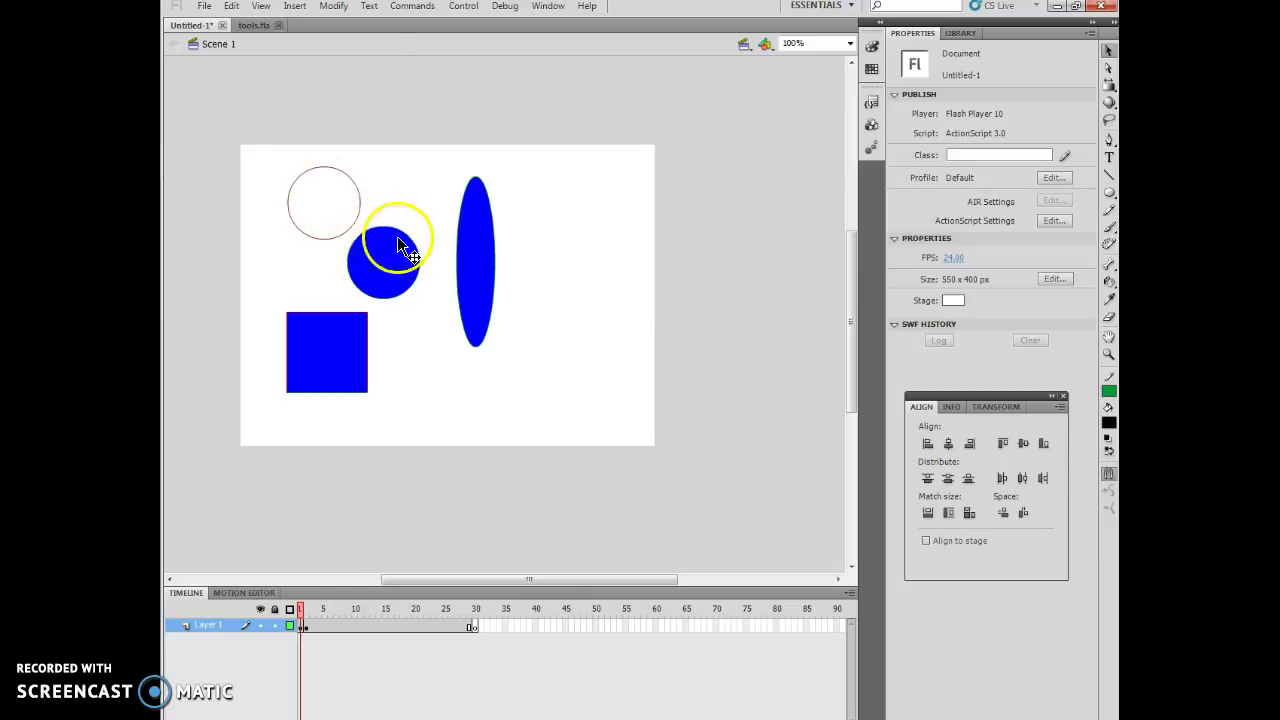
drag(414, 609, 386, 609)
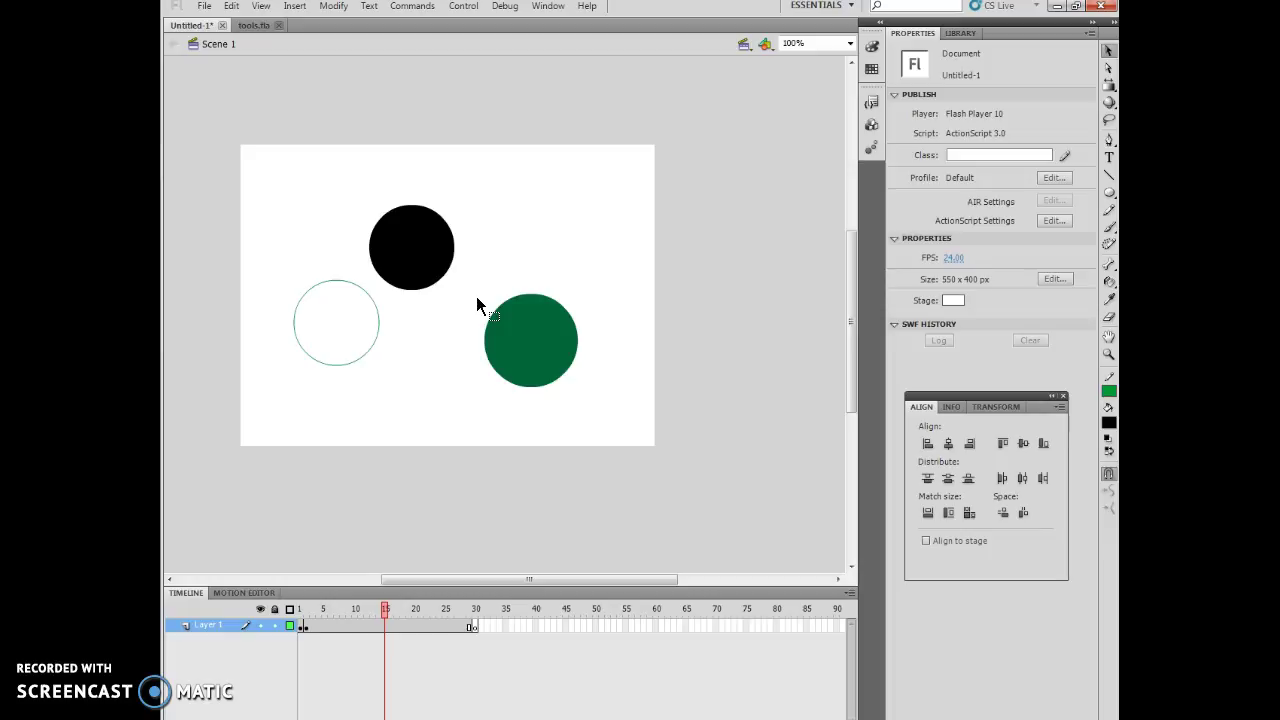
- Switch from the Free Transform Tool to the Gradient Transform Tool (F) for editing fills on the stage
click(1108, 90)
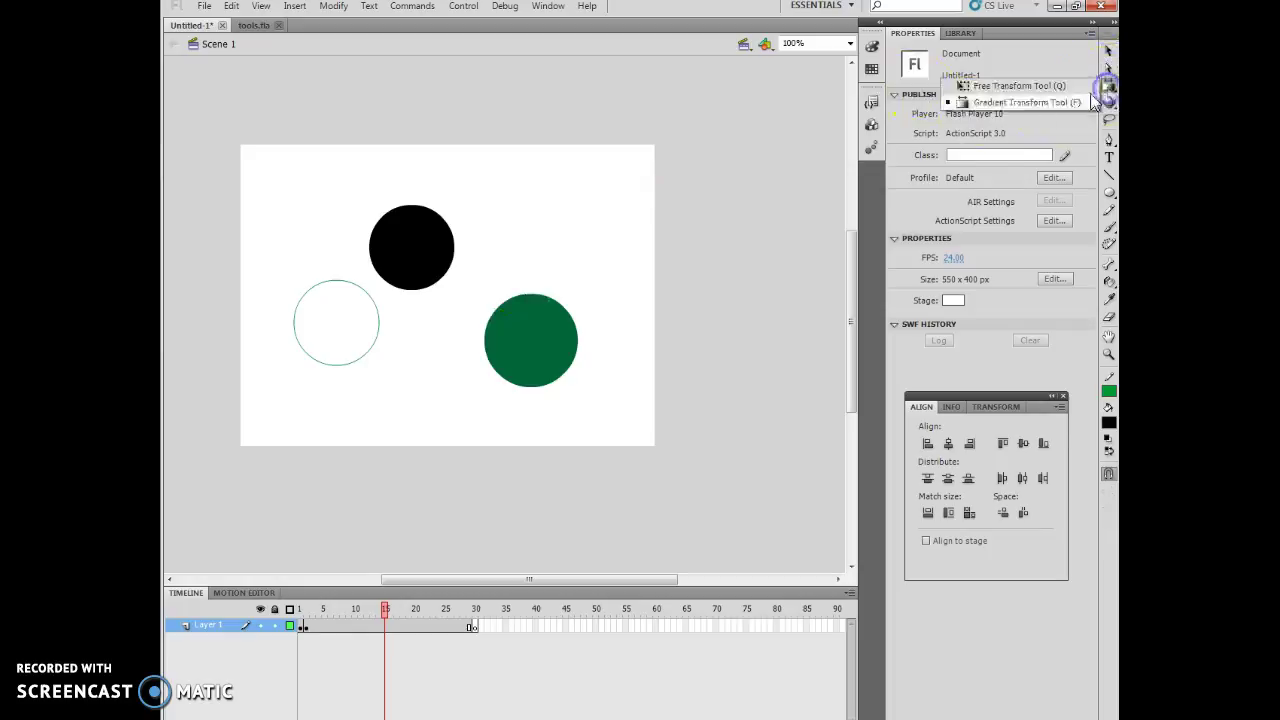
click(1015, 105)
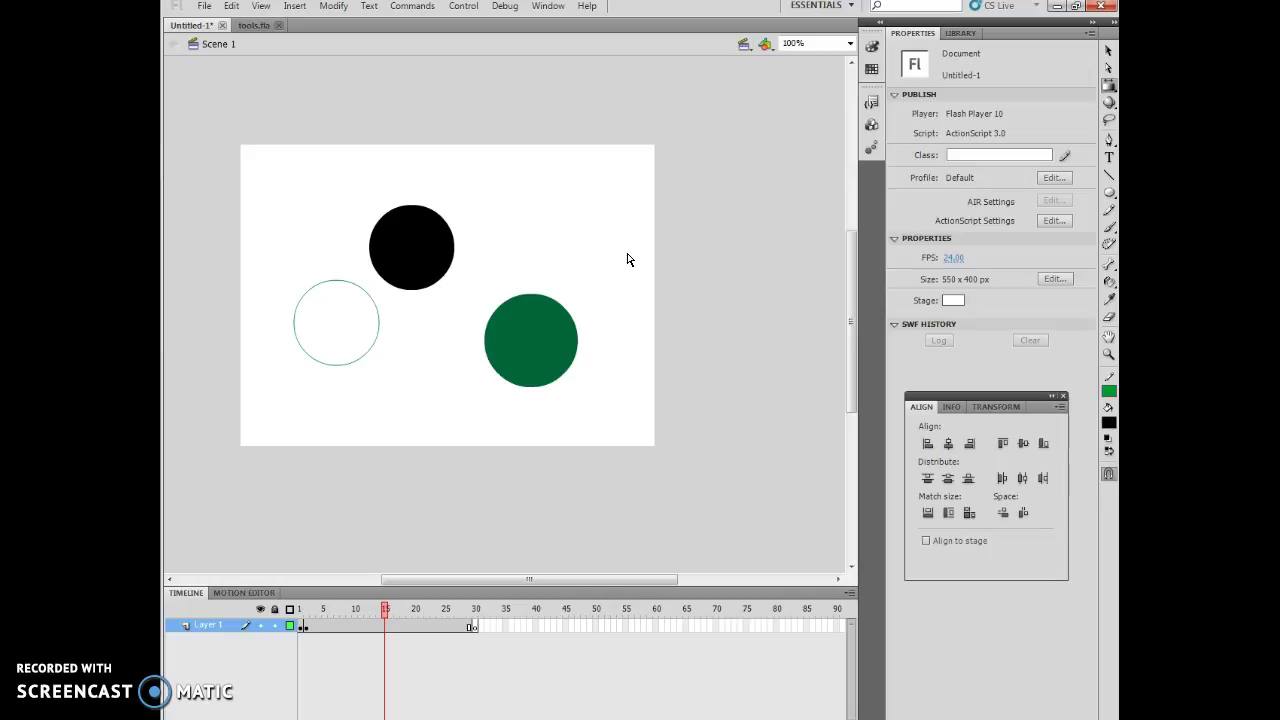
click(609, 217)
click(467, 362)
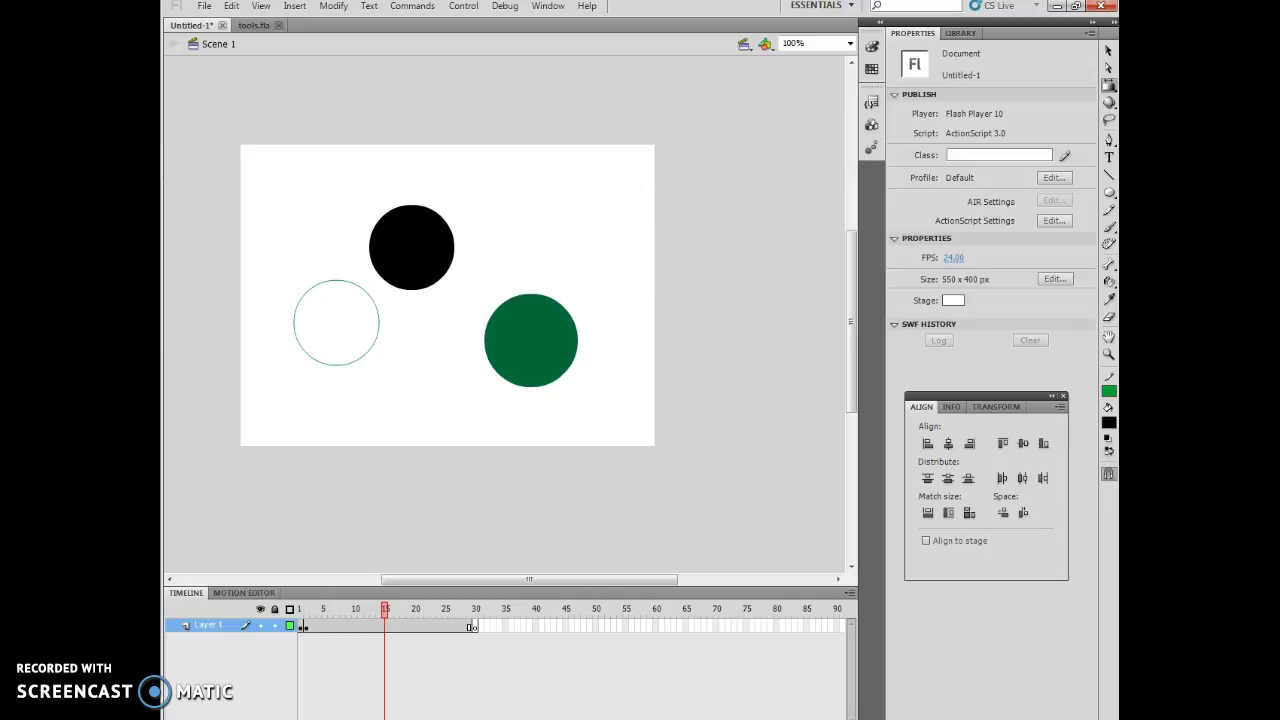